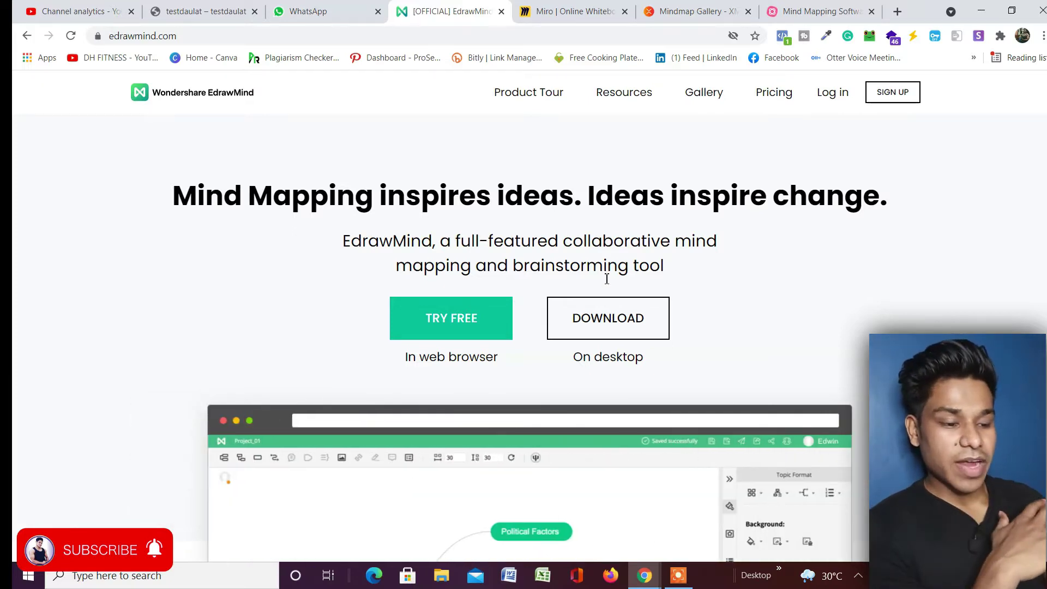
- Scroll the EdrawMind homepage through the animated demo carousel to the Stunning Presentation section
scroll(505, 258, down, 3)
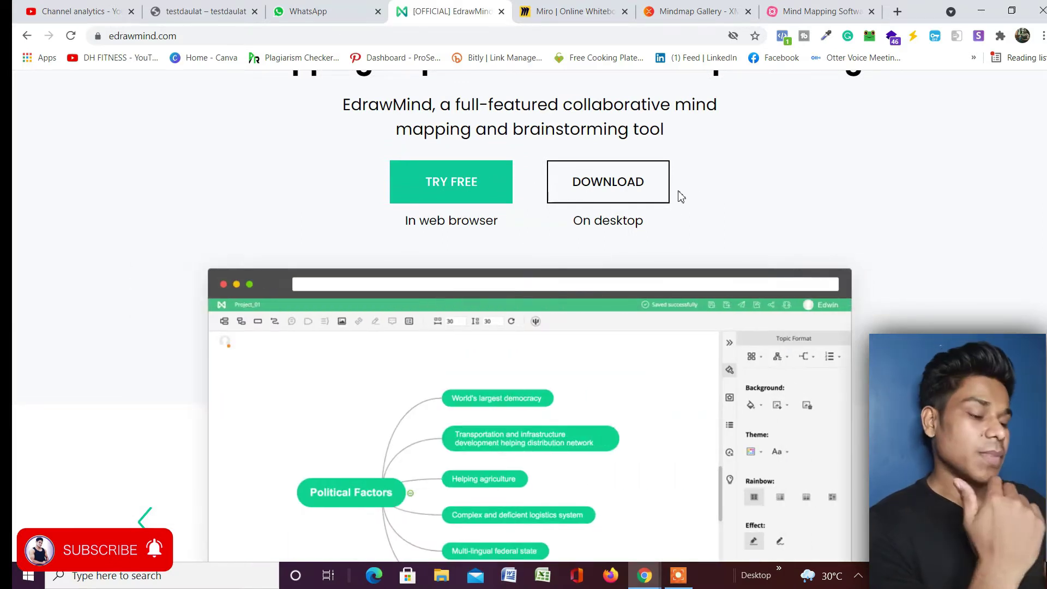
scroll(678, 199, up, 3)
scroll(687, 214, down, 1)
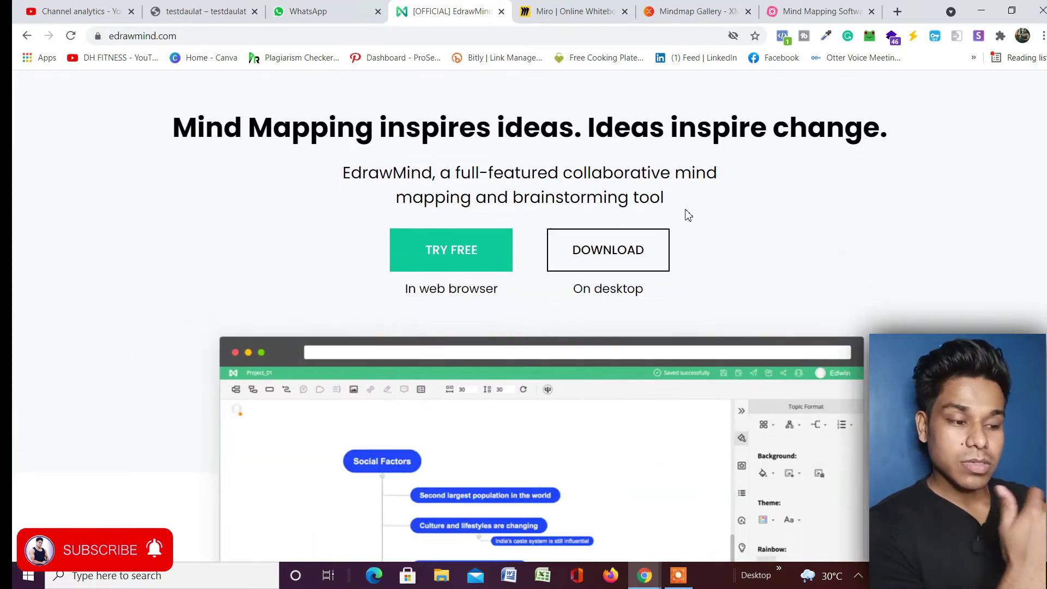
scroll(767, 239, down, 3)
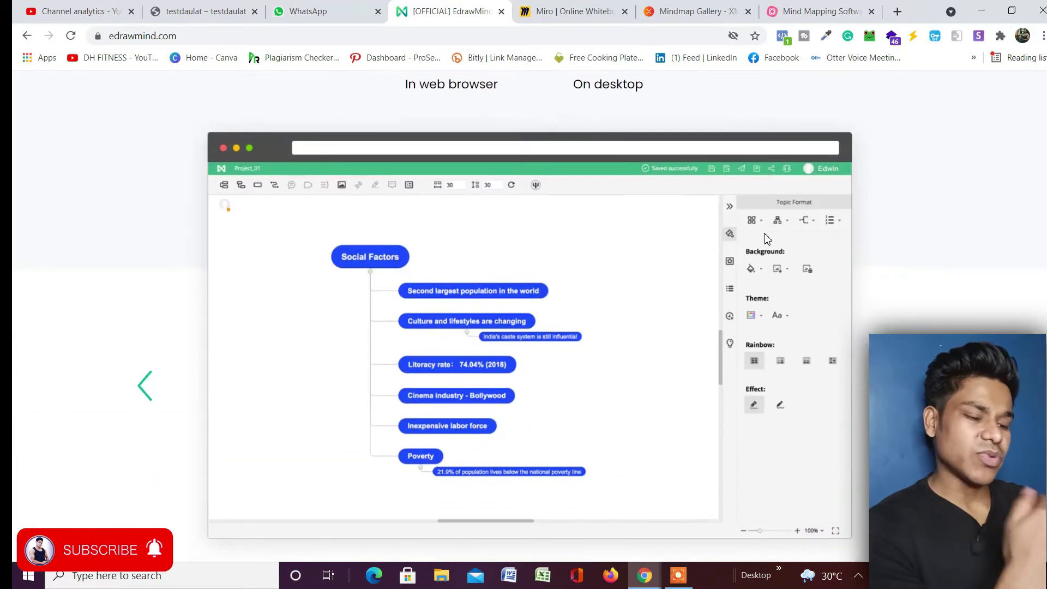
scroll(767, 239, up, 4)
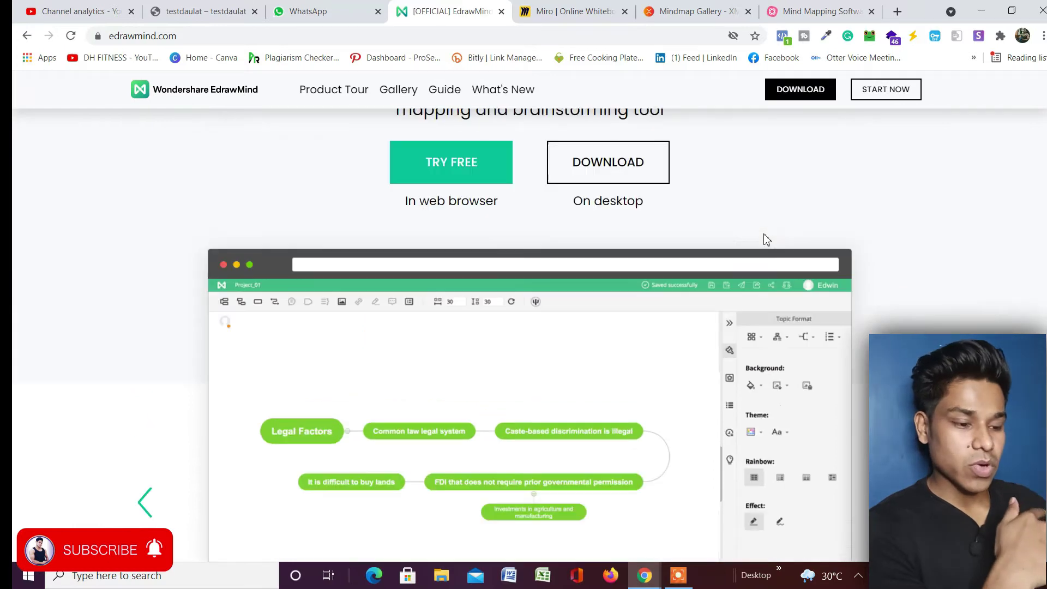
scroll(476, 240, down, 2)
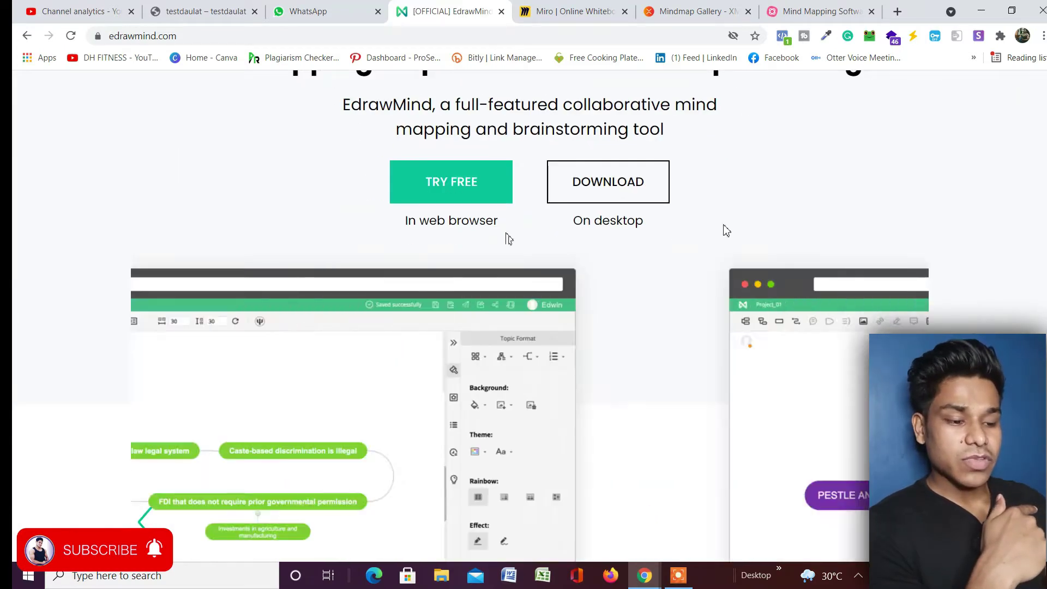
scroll(662, 229, down, 2)
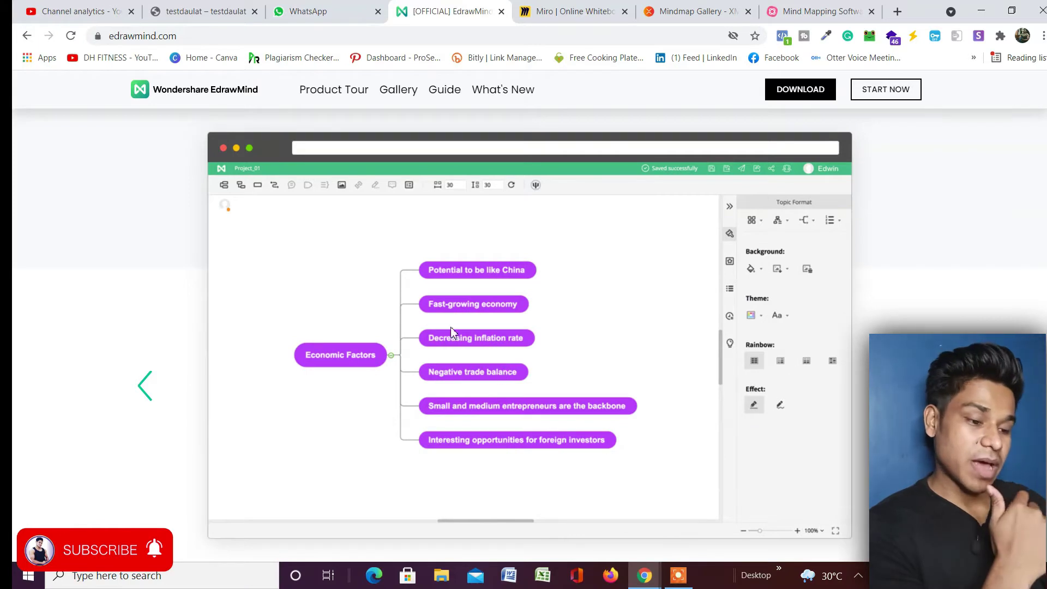
scroll(540, 295, down, 1)
scroll(541, 300, up, 1)
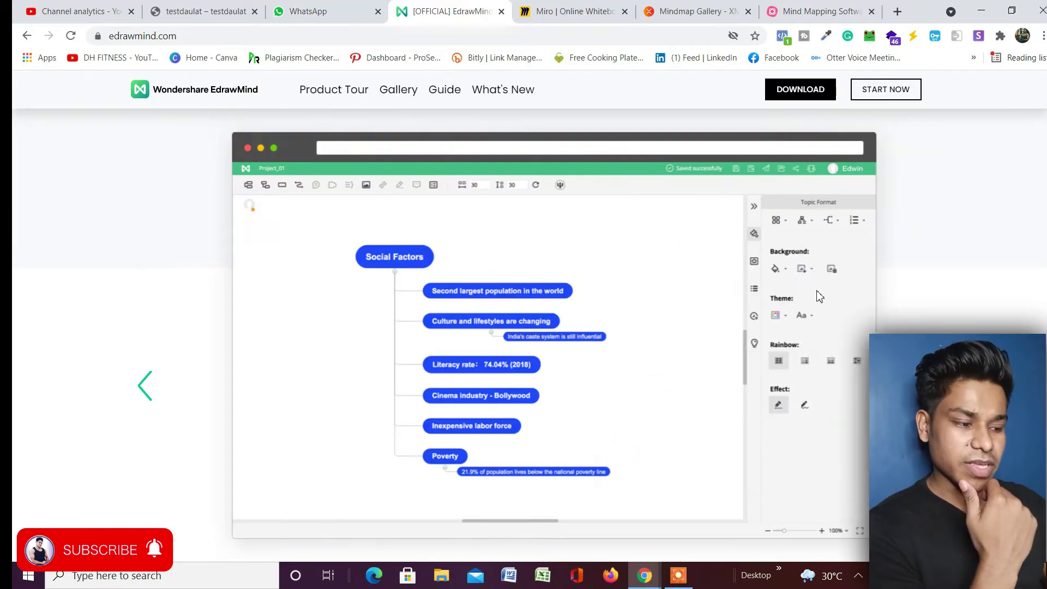
scroll(636, 371, down, 7)
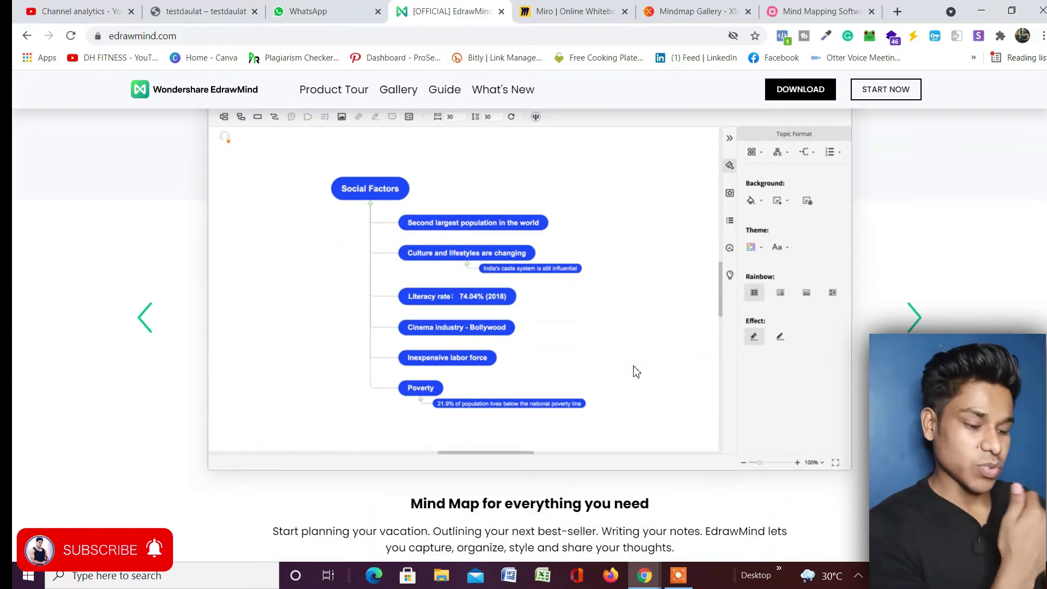
scroll(679, 279, down, 2)
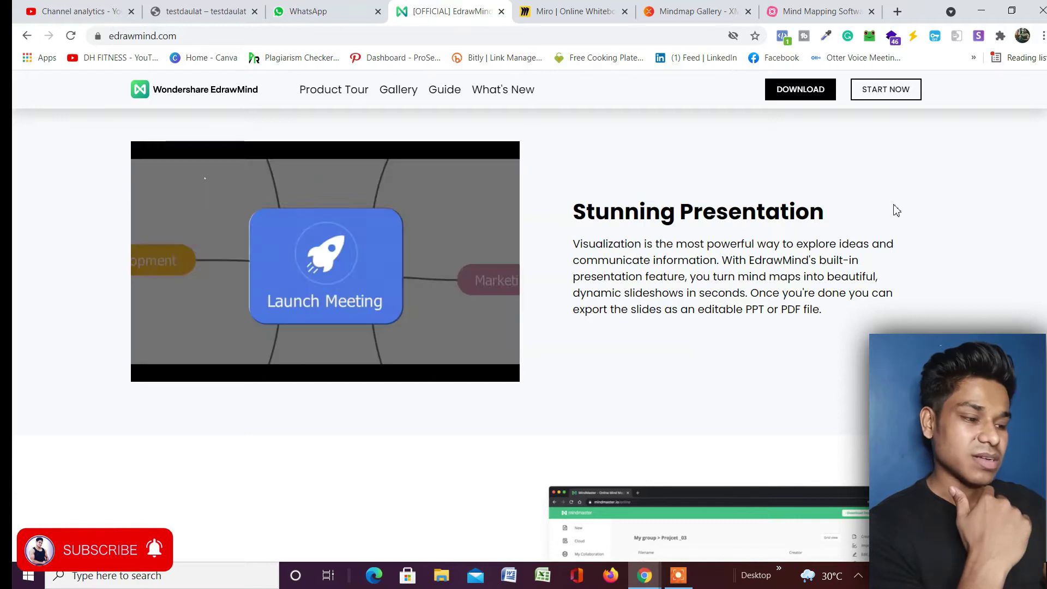
- Scroll past Group & Collaboration and 'And much more' to the 'What you can do' section
scroll(893, 208, down, 7)
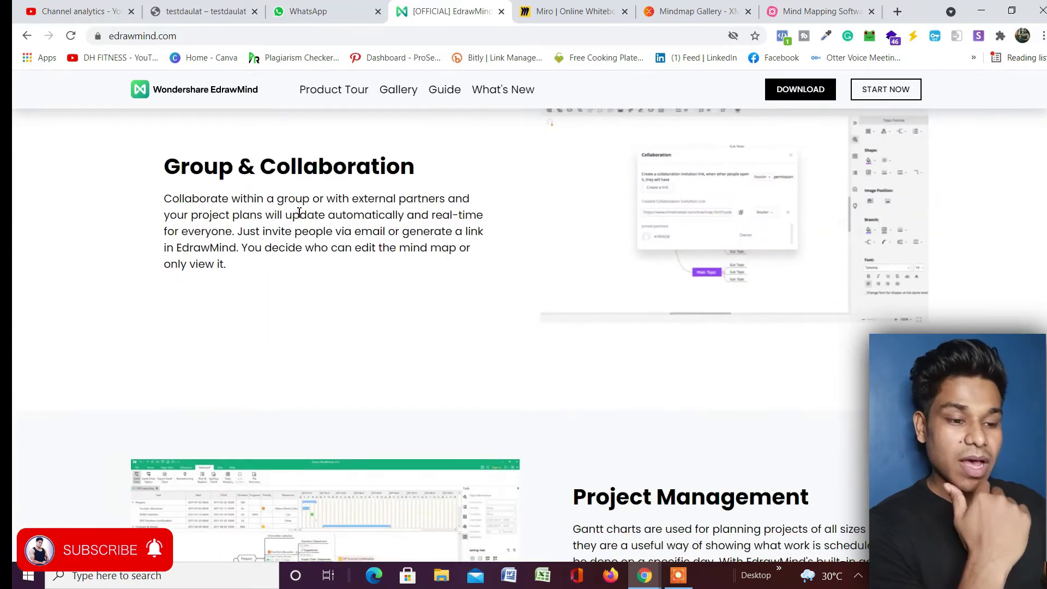
scroll(299, 213, down, 8)
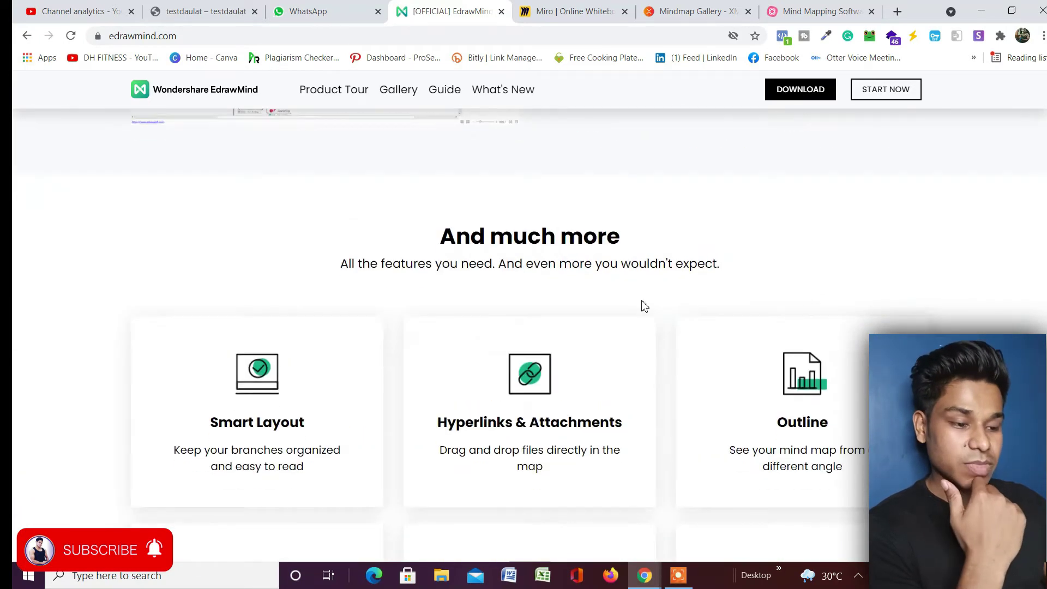
scroll(720, 285, down, 1)
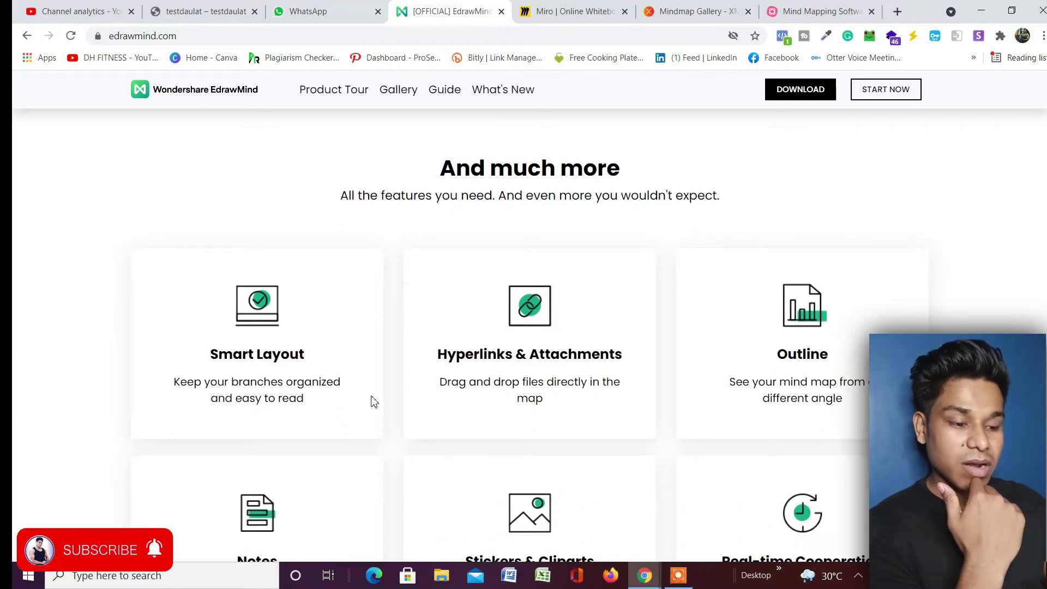
scroll(646, 361, down, 3)
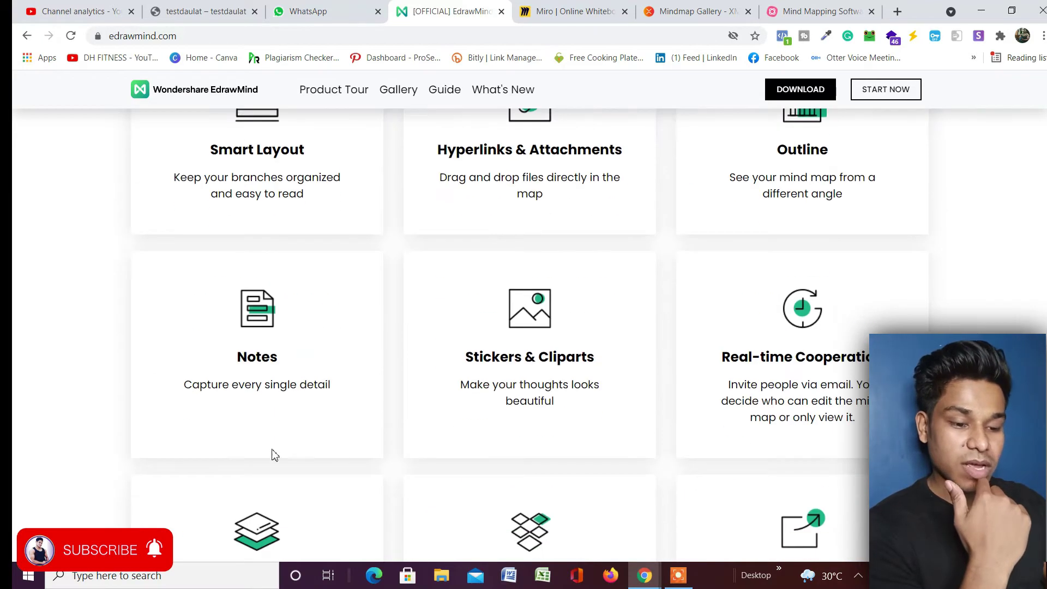
scroll(600, 370, down, 2)
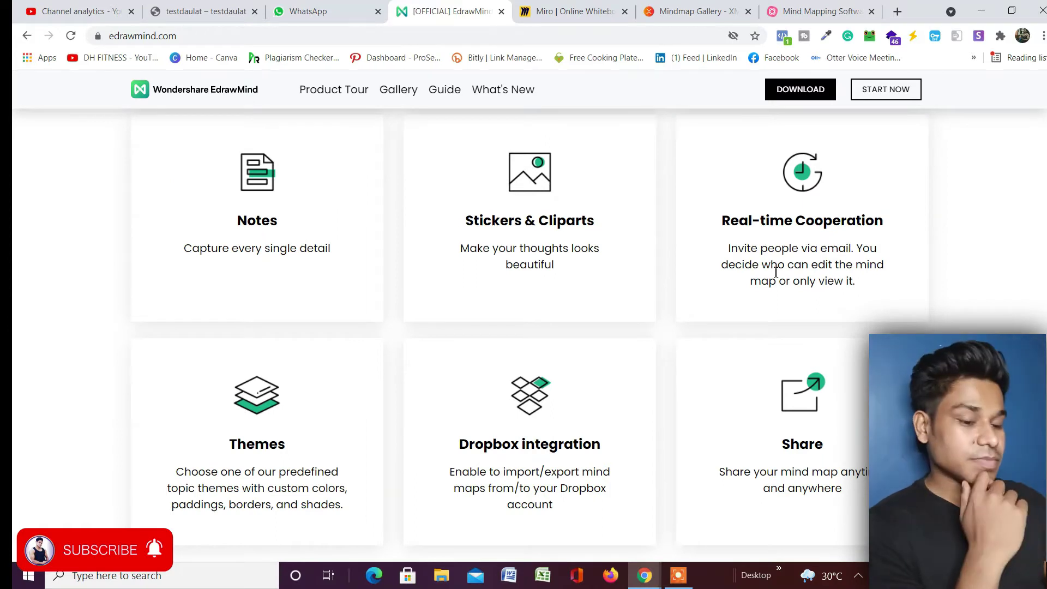
scroll(392, 380, down, 3)
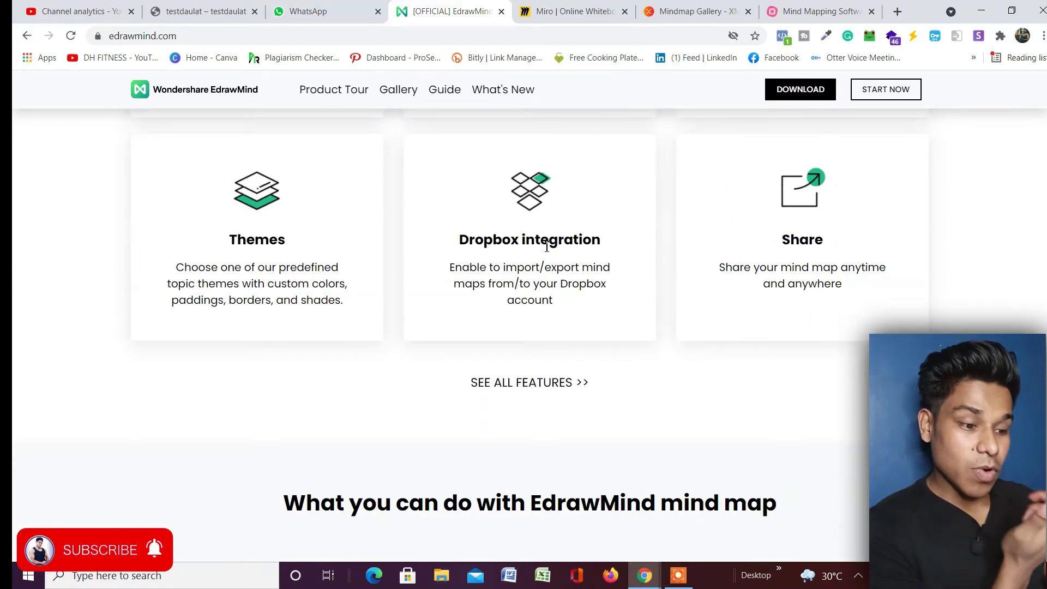
scroll(799, 260, down, 4)
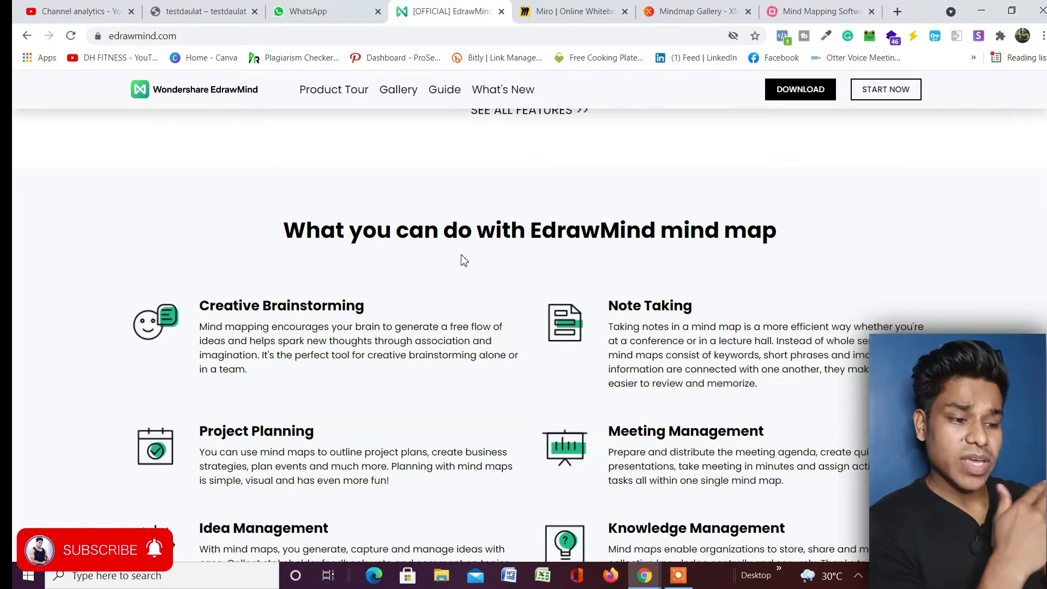
- Scroll through the use cases, 'Available on all devices' and the user testimonials
scroll(693, 244, down, 3)
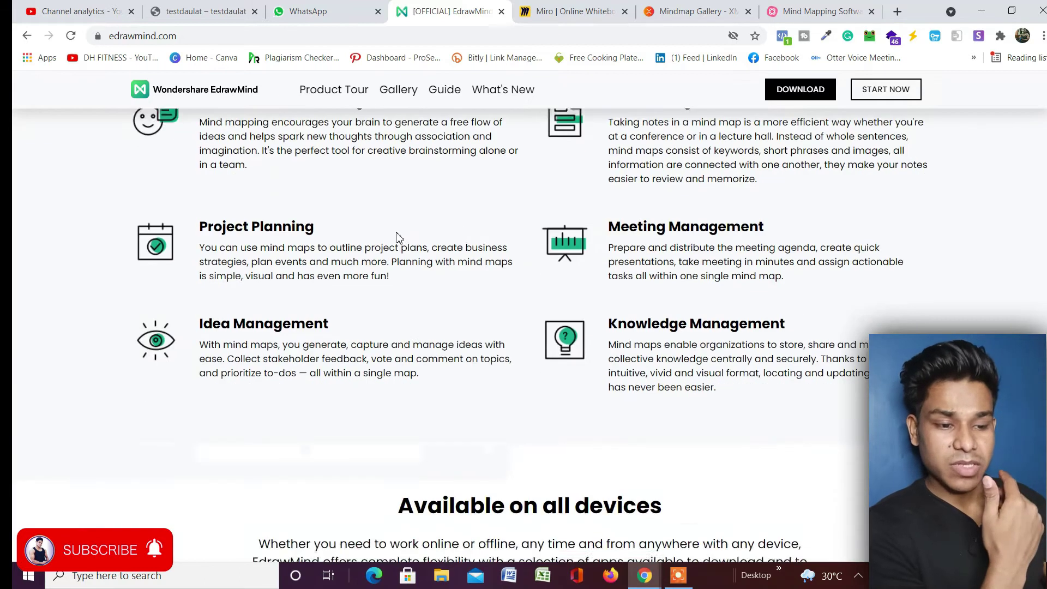
scroll(315, 286, up, 2)
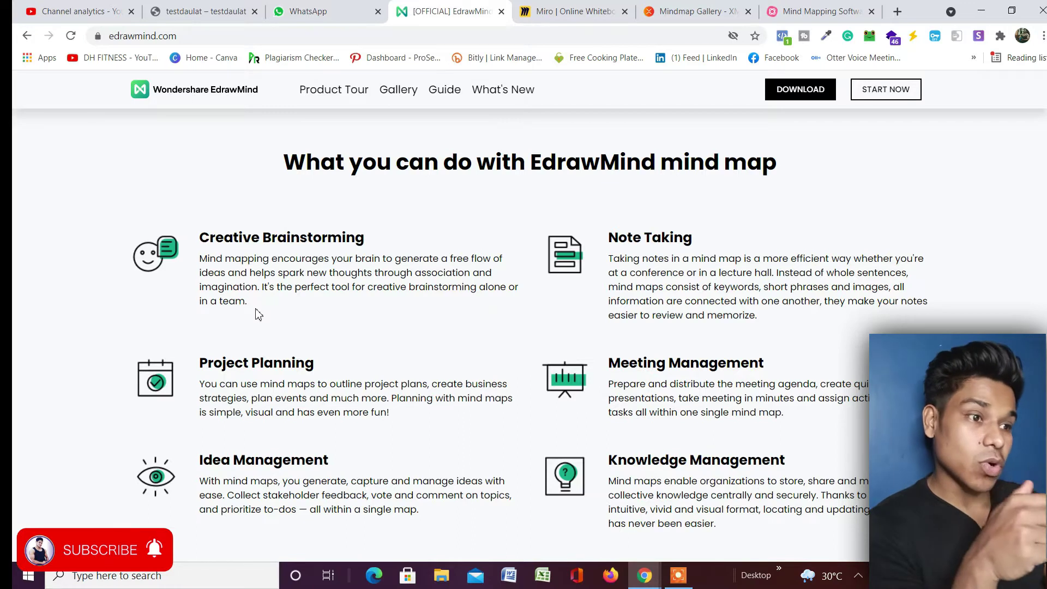
scroll(258, 314, down, 1)
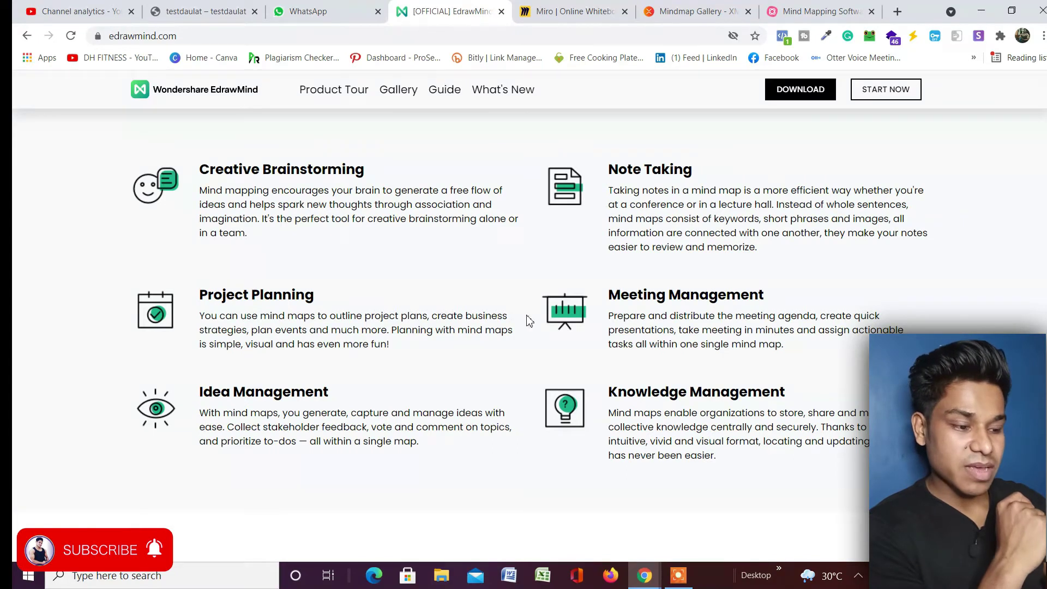
scroll(793, 408, down, 15)
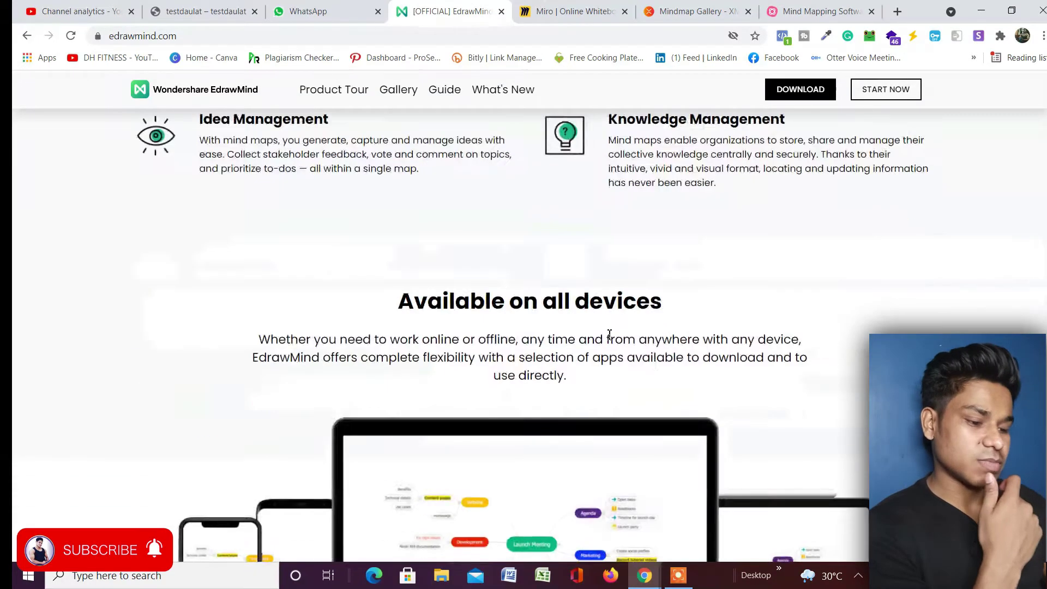
scroll(561, 307, up, 6)
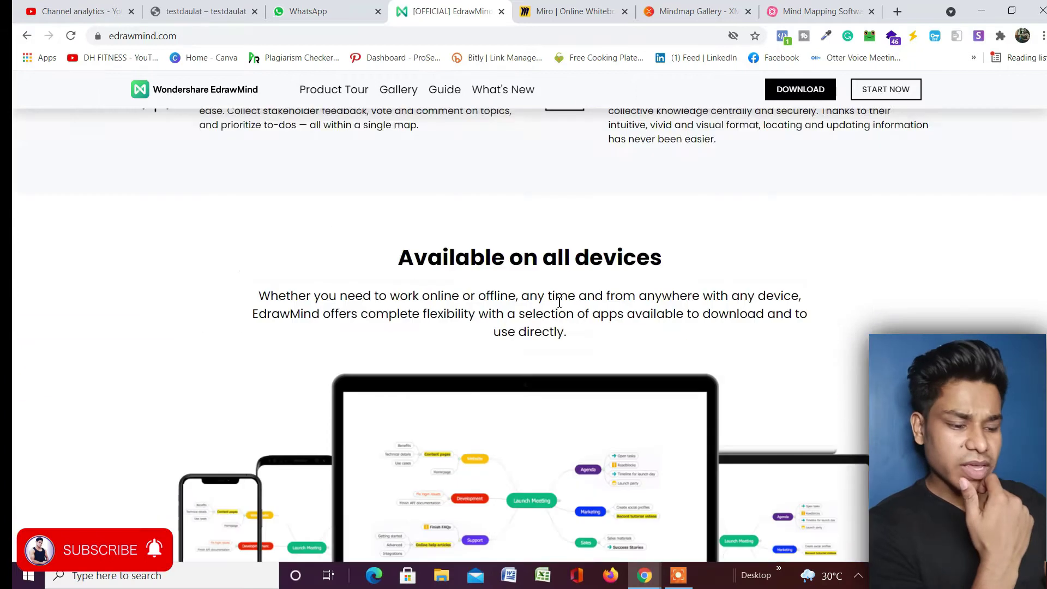
scroll(560, 306, down, 3)
scroll(411, 402, down, 3)
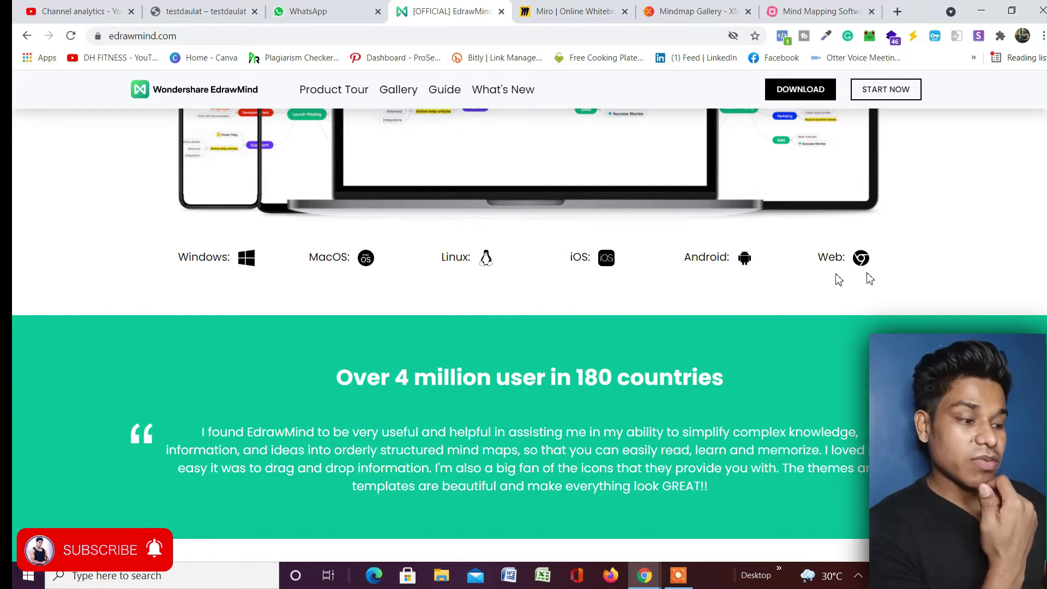
- Return to the homepage hero banner and launch the free web version of EdrawMind
scroll(862, 271, up, 20)
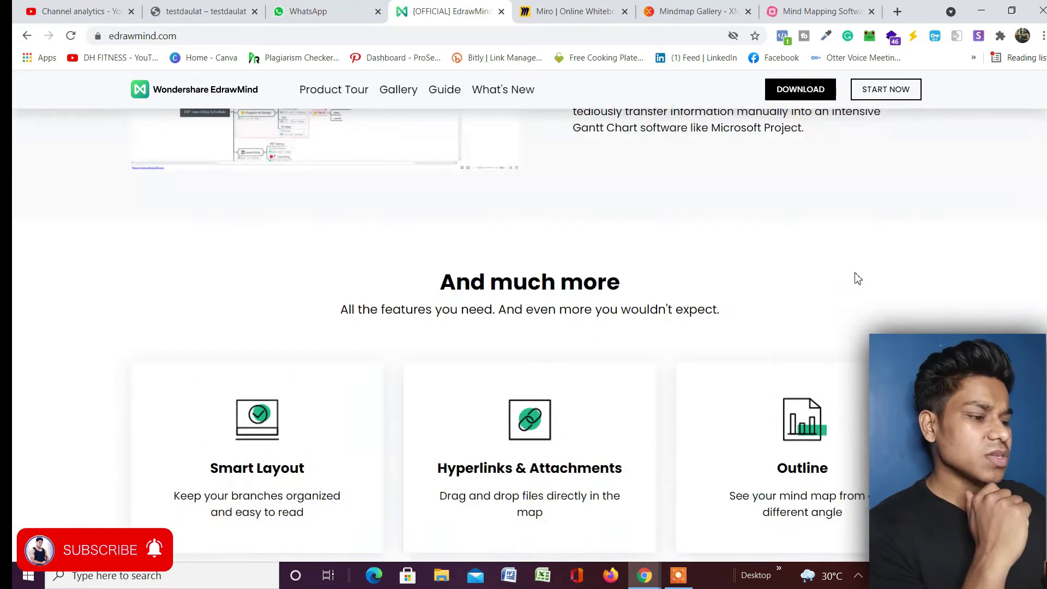
scroll(503, 312, up, 15)
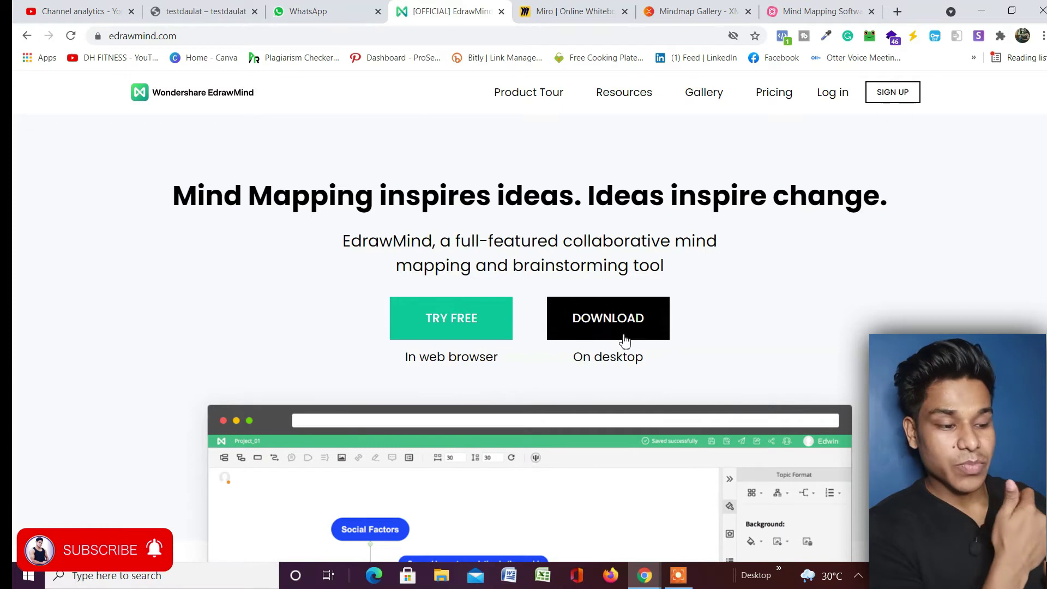
click(463, 330)
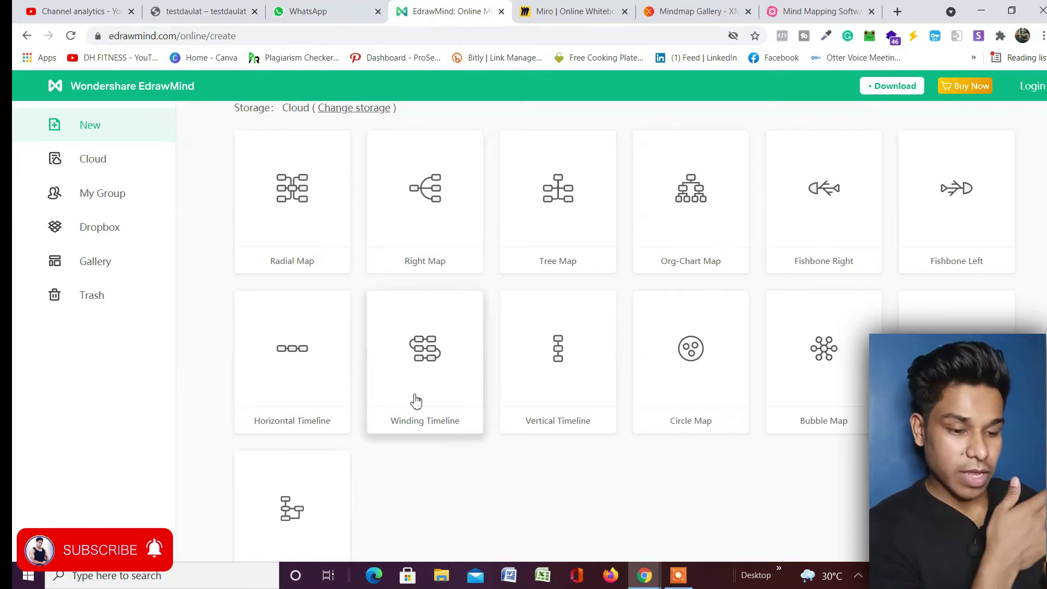
- Show the empty Cloud section of My Files from the sidebar
click(85, 168)
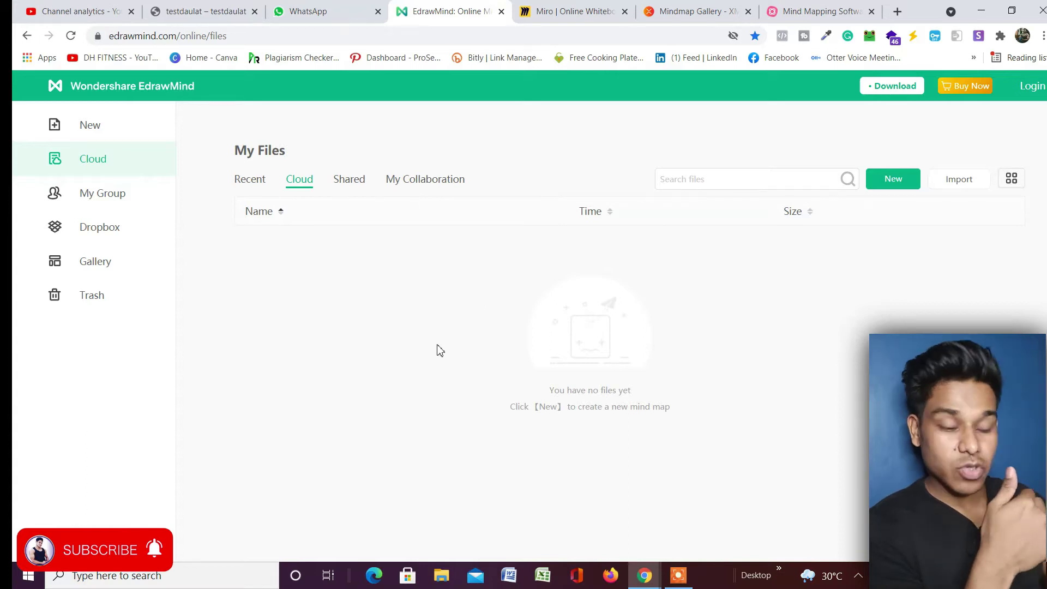
- Check the group workspace and Dropbox pages, dismiss the Upgrade Premium prompt, and open Gallery
click(122, 198)
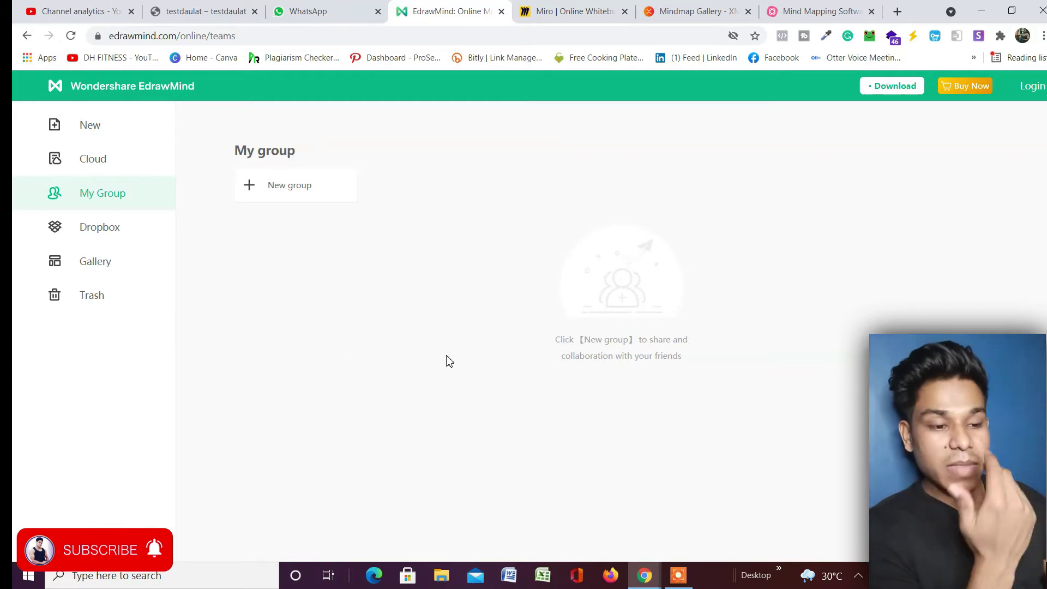
click(82, 232)
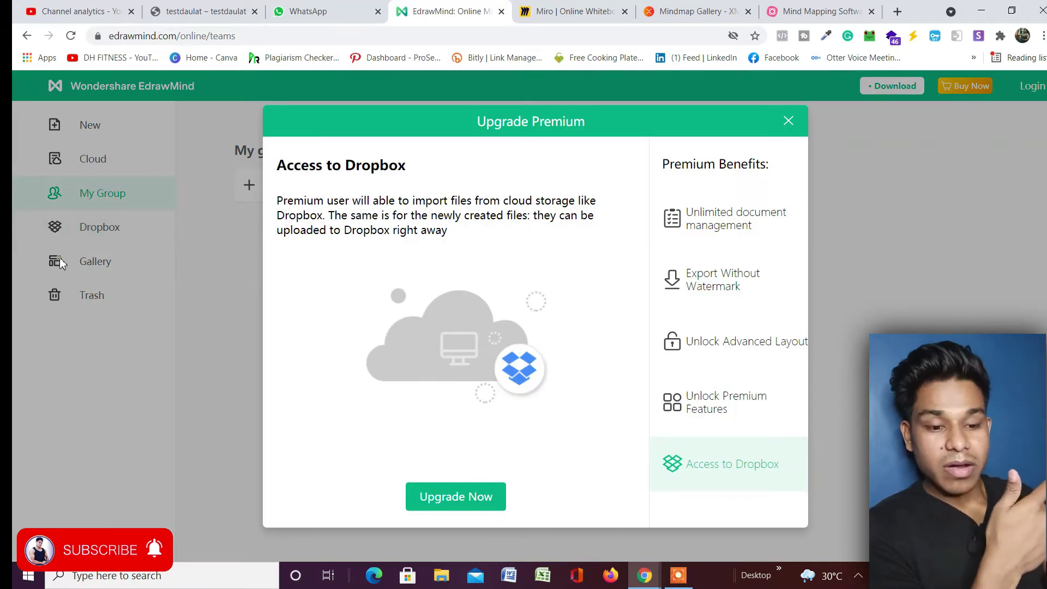
click(789, 121)
click(86, 266)
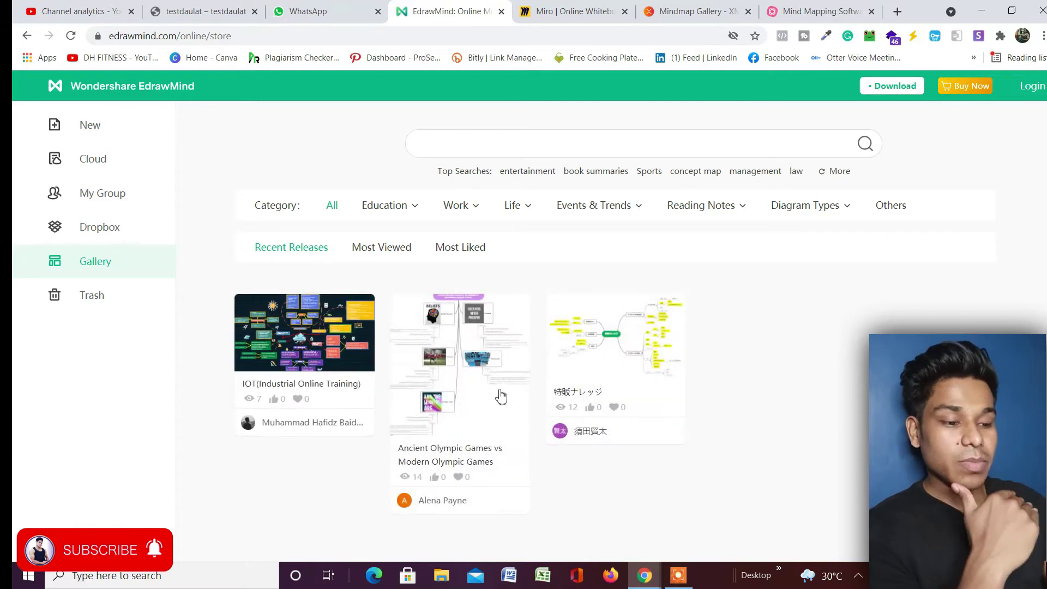
scroll(509, 388, down, 1)
scroll(507, 390, down, 6)
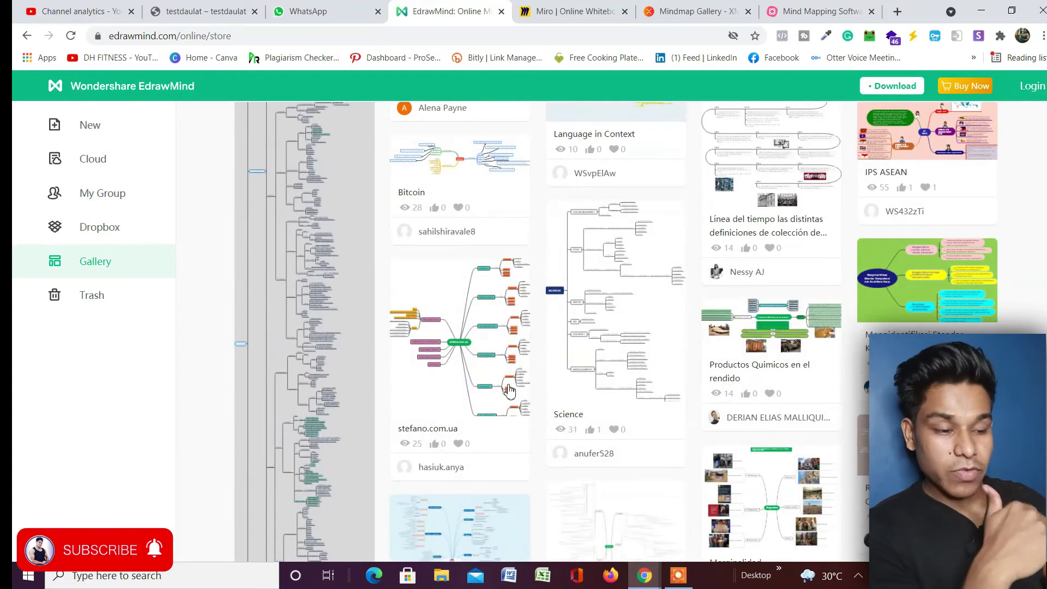
scroll(508, 389, up, 3)
scroll(508, 389, down, 3)
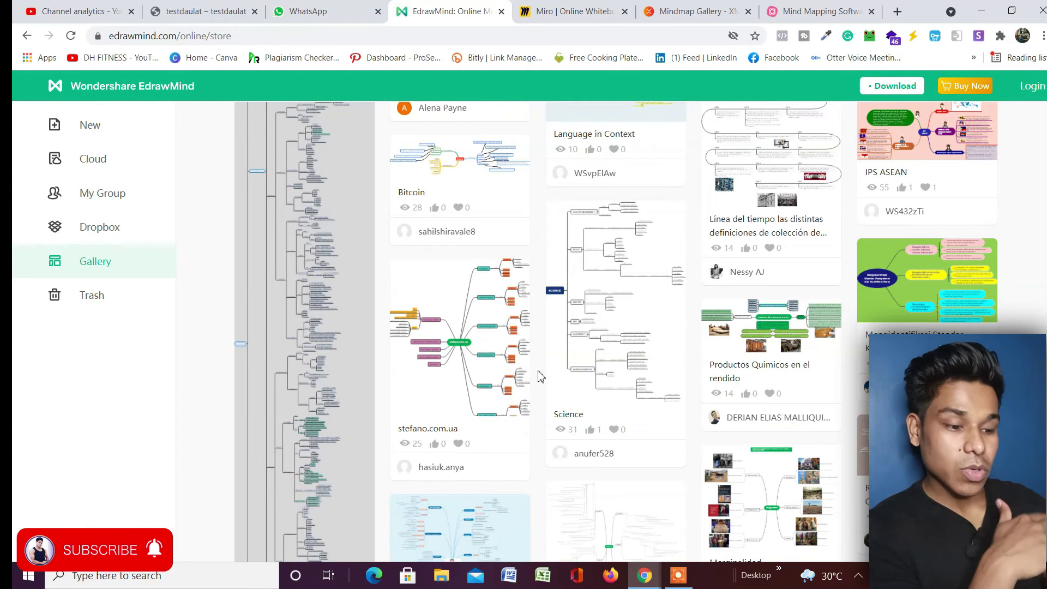
scroll(540, 377, down, 12)
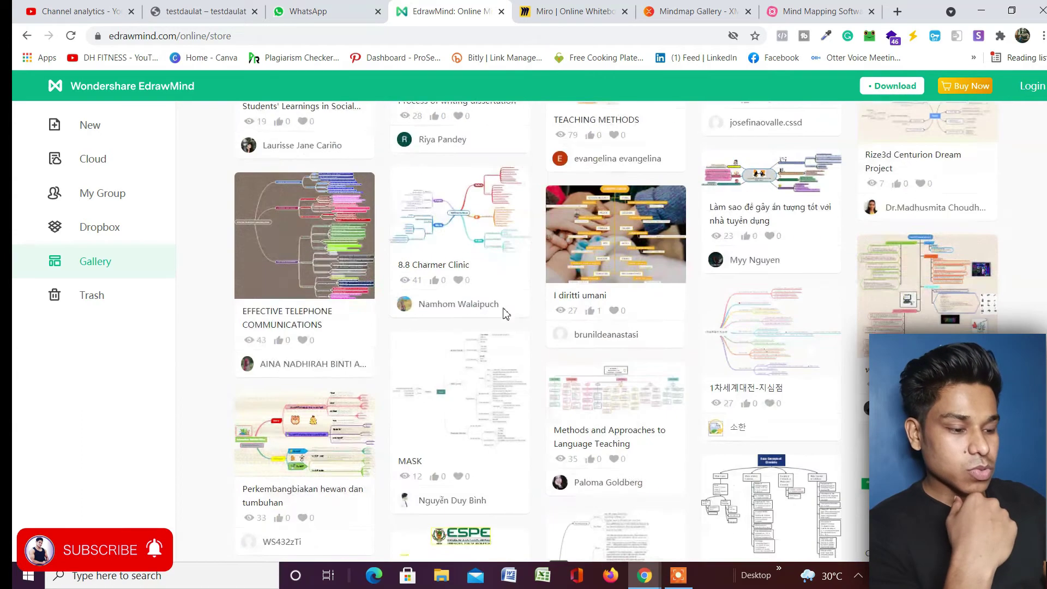
scroll(506, 313, down, 12)
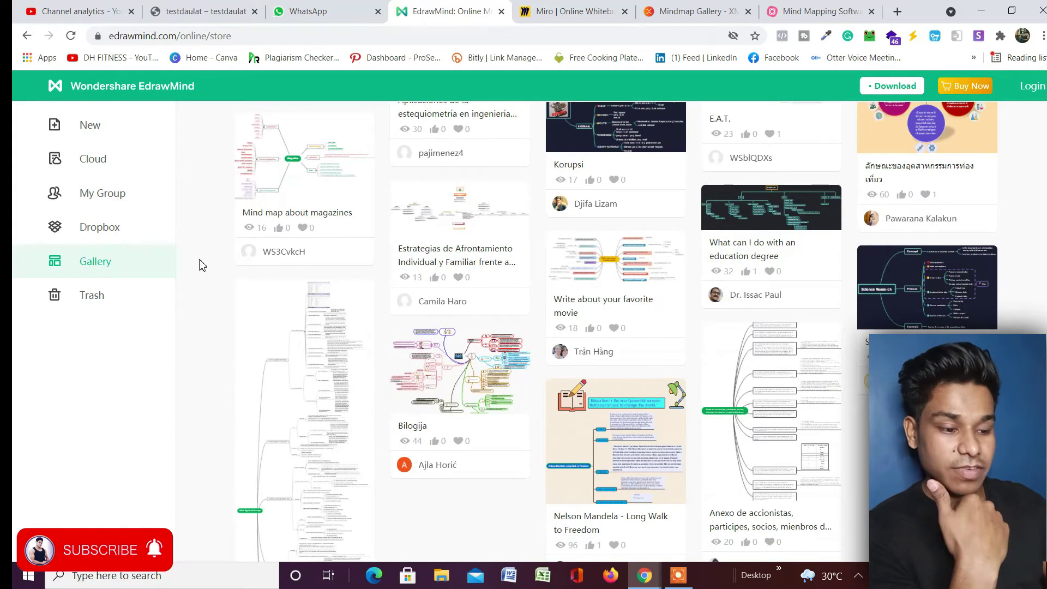
scroll(508, 339, down, 5)
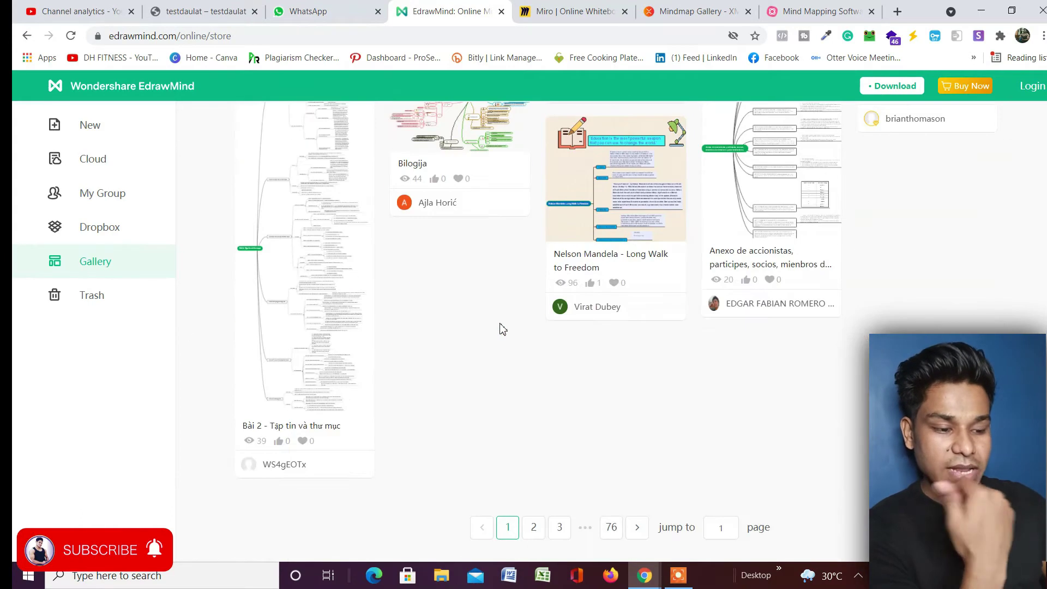
scroll(503, 329, up, 13)
scroll(507, 328, down, 13)
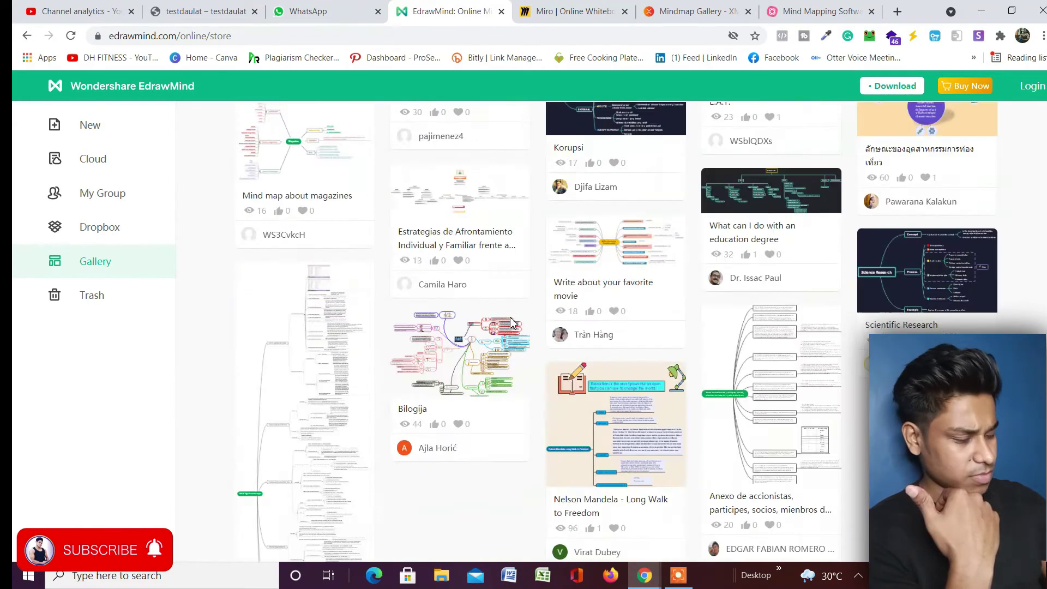
click(638, 532)
scroll(497, 324, up, 10)
scroll(528, 225, up, 6)
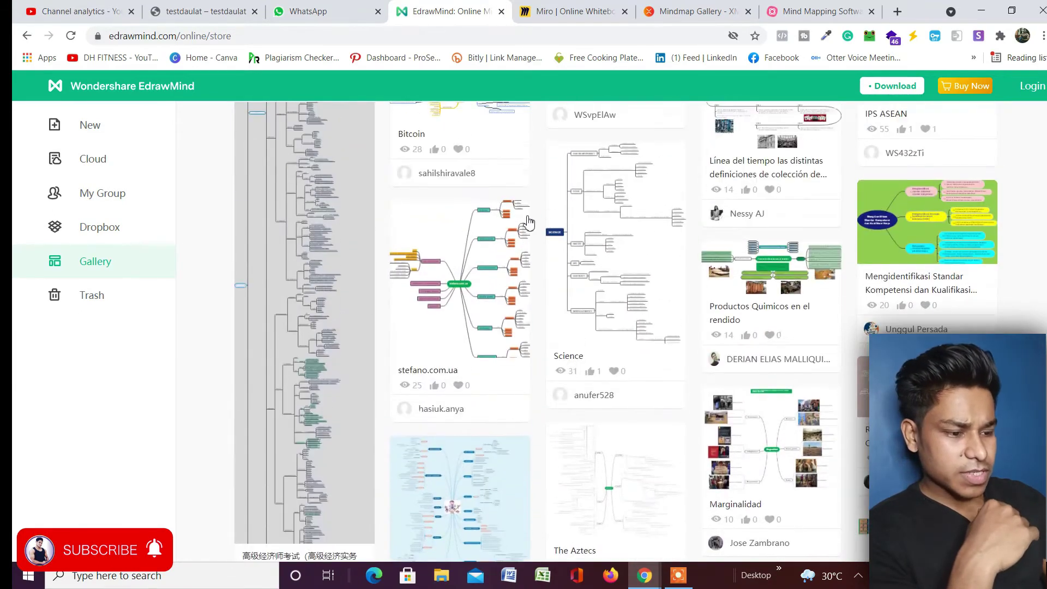
scroll(513, 218, up, 4)
scroll(491, 201, down, 3)
scroll(507, 338, down, 4)
click(504, 341)
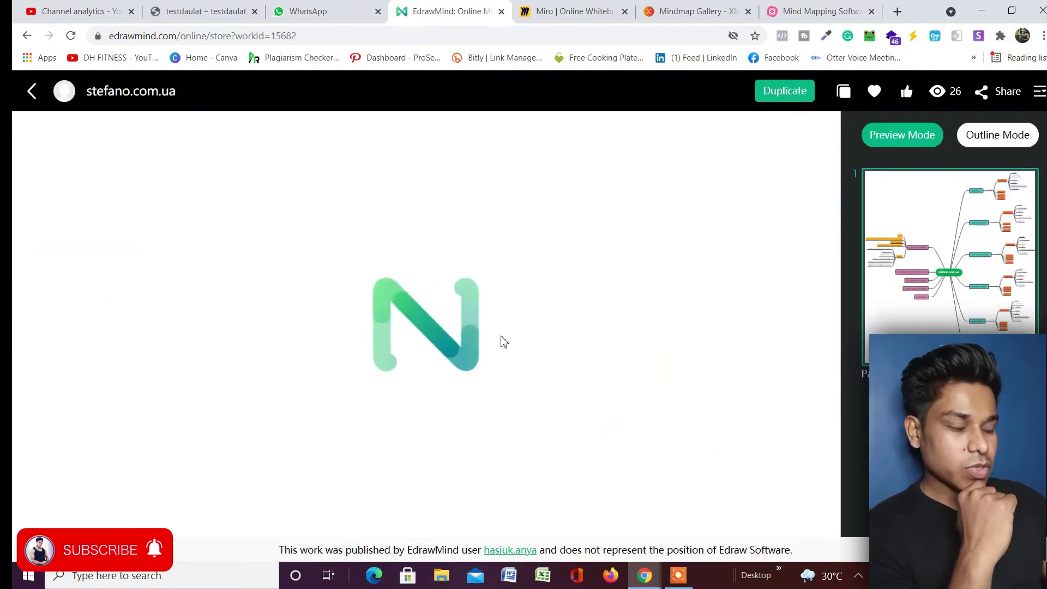
- Zoom around the stefano.com.ua map preview and pan to show the про виробника branch
scroll(447, 287, down, 3)
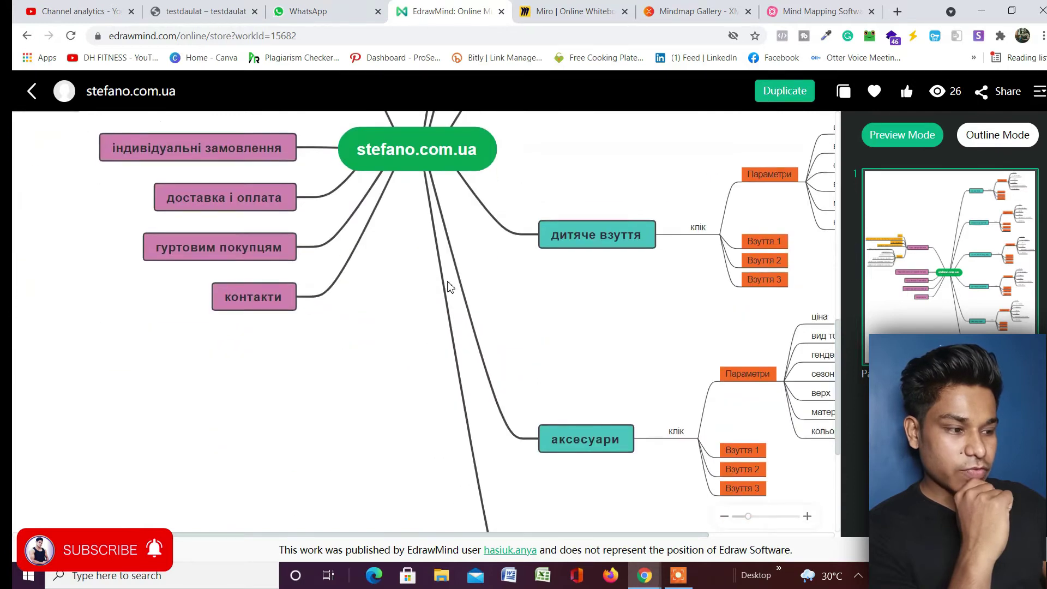
scroll(316, 258, down, 3)
scroll(315, 258, up, 10)
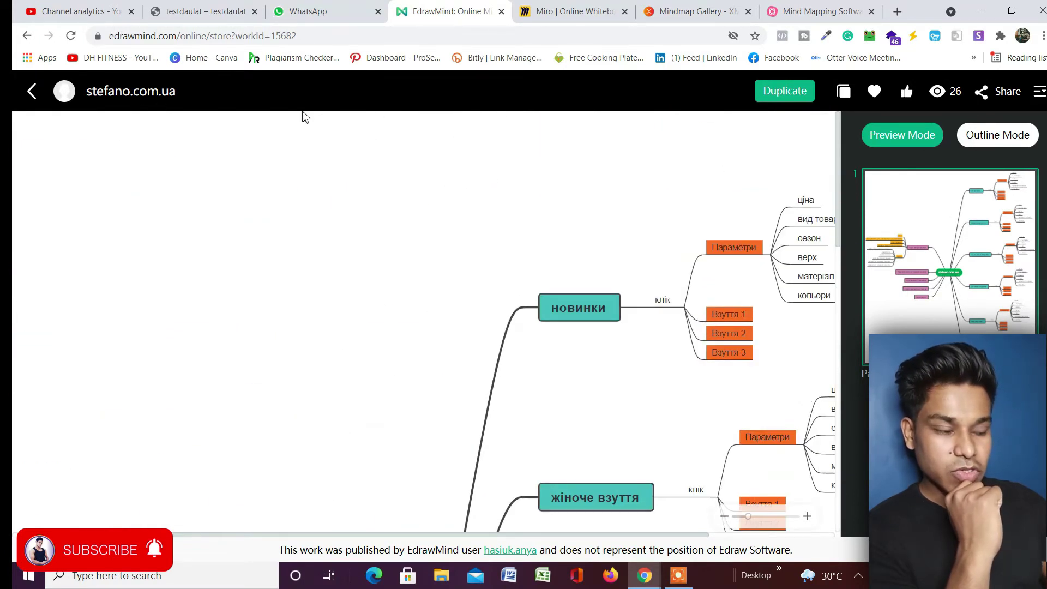
scroll(382, 300, down, 7)
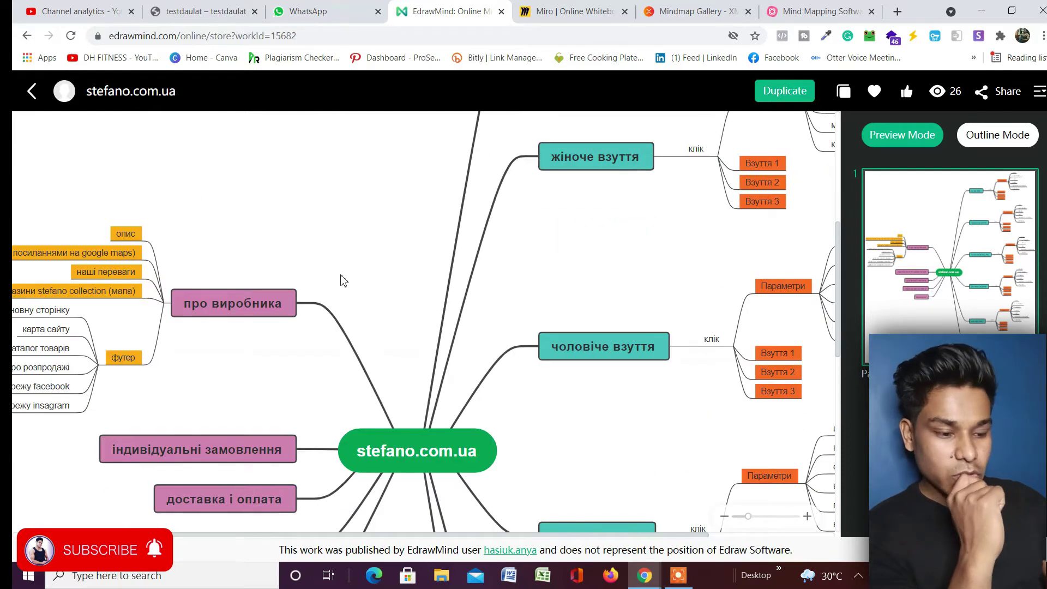
scroll(343, 281, down, 5)
scroll(458, 277, up, 5)
drag(417, 444, 611, 406)
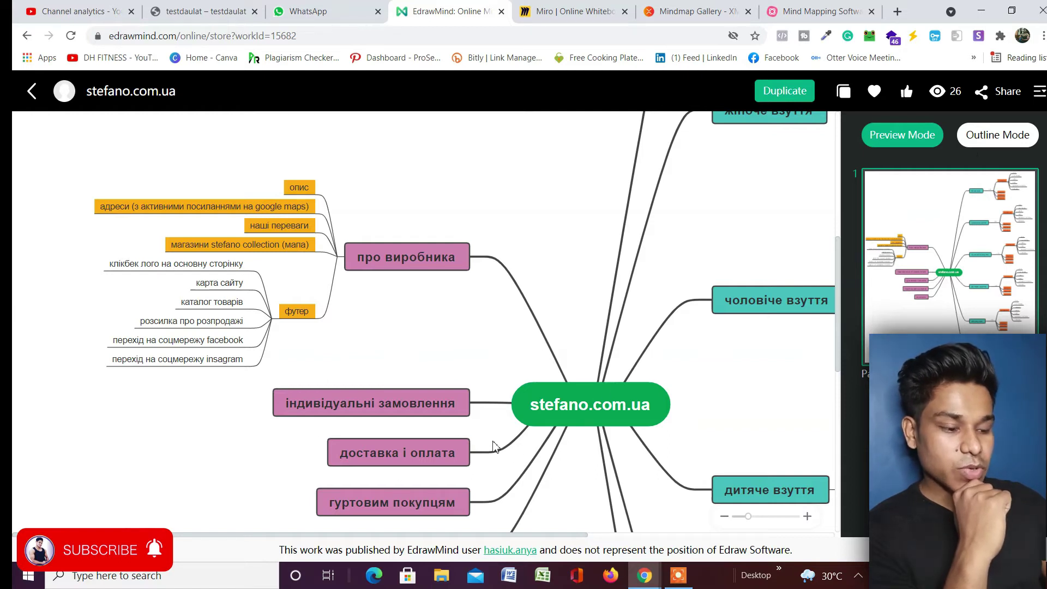
- Pan to the footwear branches, viewing новинки and жіноче взуття with Параметри and Взуття 1–3
drag(579, 419, 208, 371)
scroll(410, 281, up, 5)
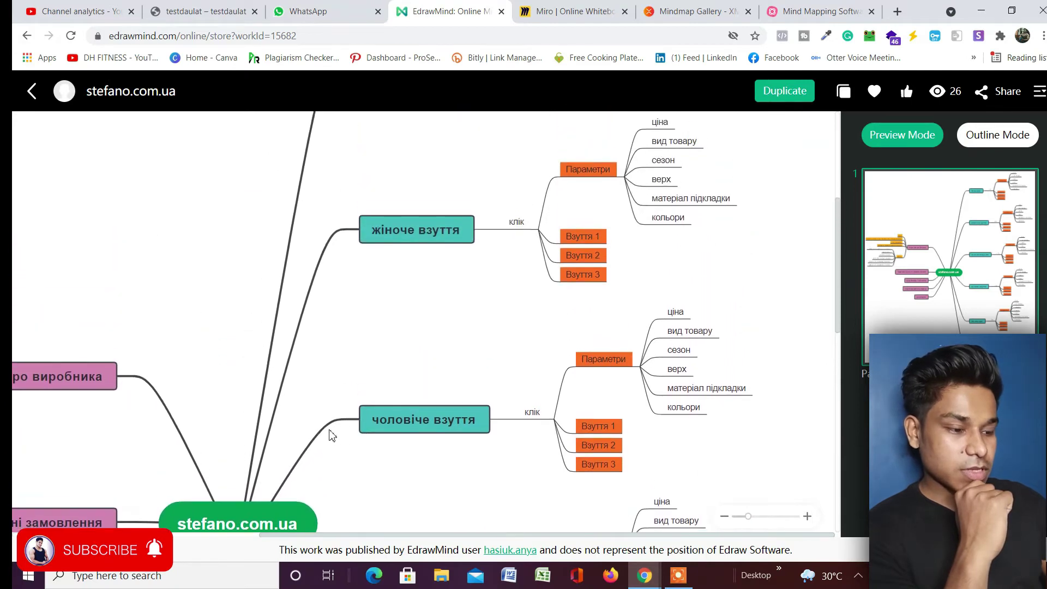
scroll(399, 281, up, 1)
scroll(419, 316, down, 2)
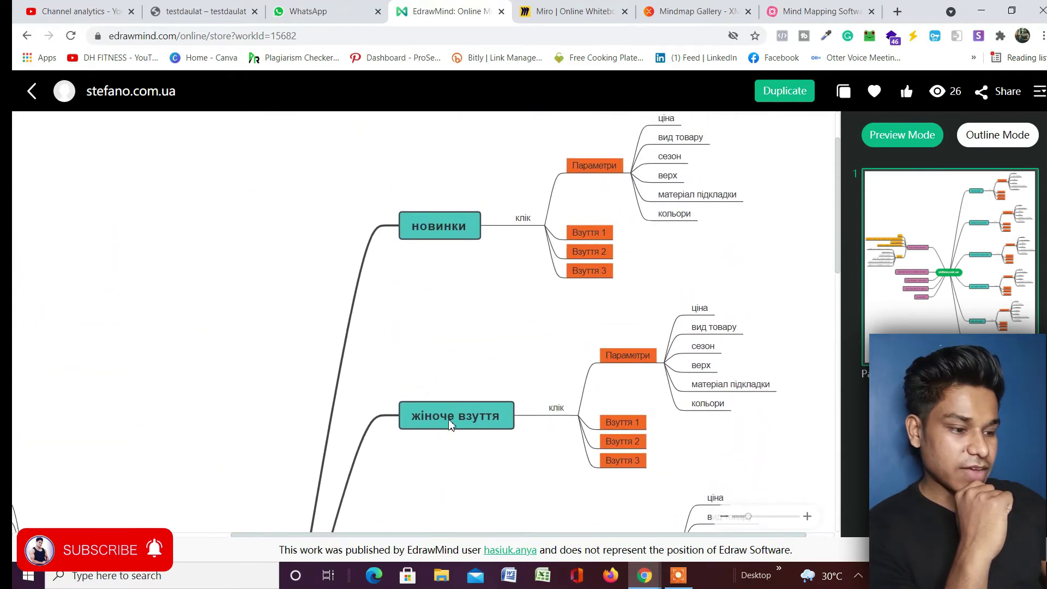
scroll(421, 353, left, 5)
scroll(457, 406, down, 1)
scroll(420, 465, down, 5)
scroll(420, 465, left, 1)
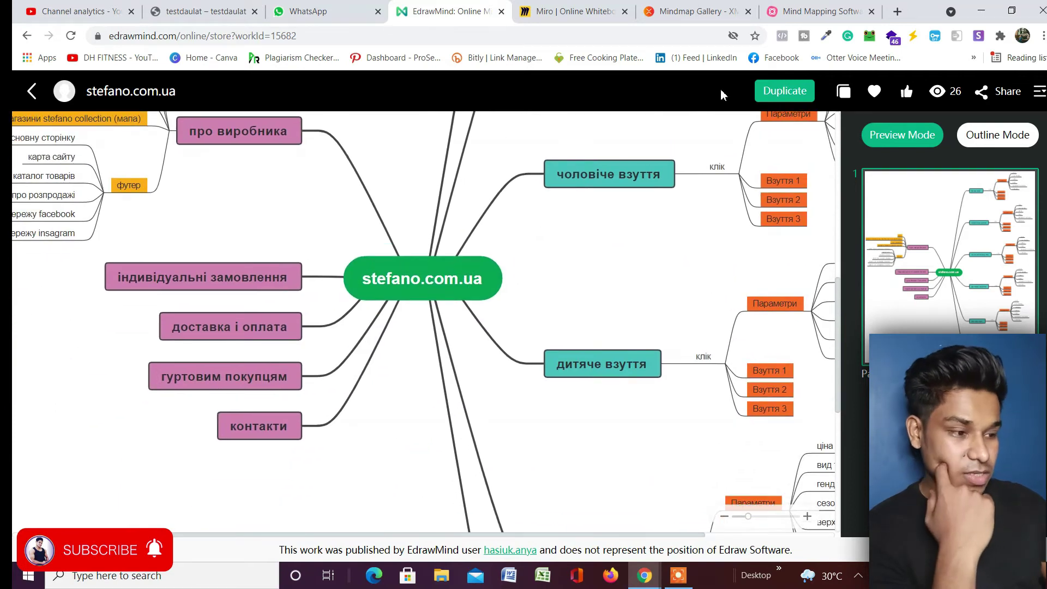
scroll(218, 341, up, 12)
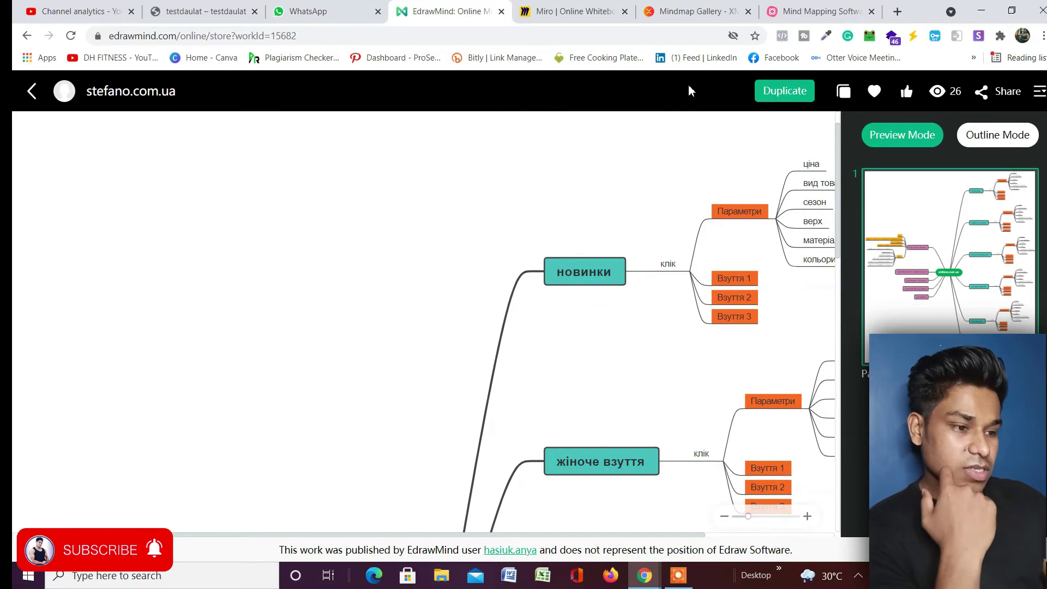
- Switch to the Miro dashboard tab and start a new blank board
click(602, 12)
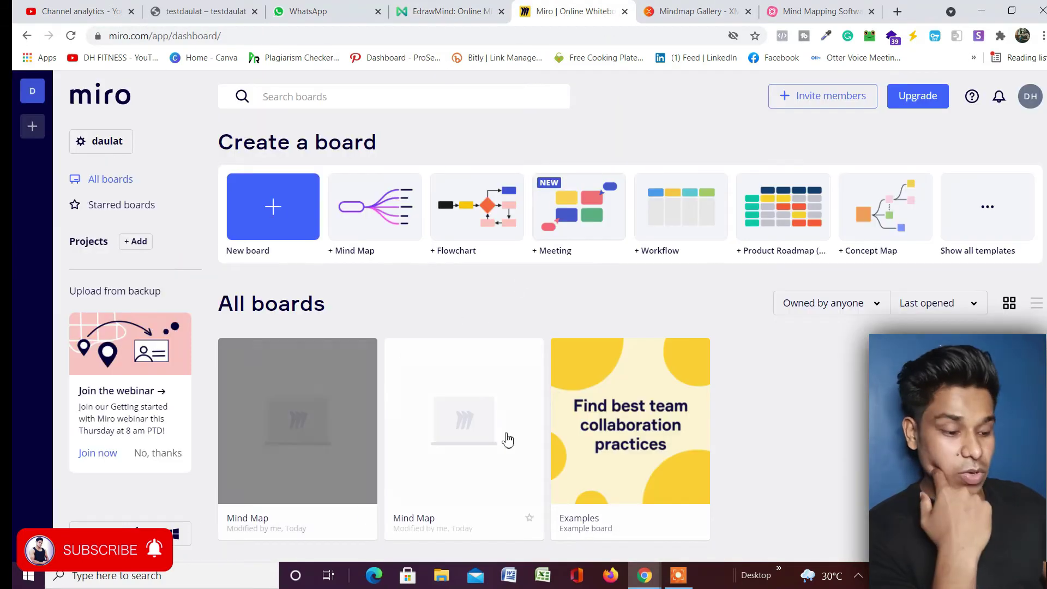
mouse_move(640, 585)
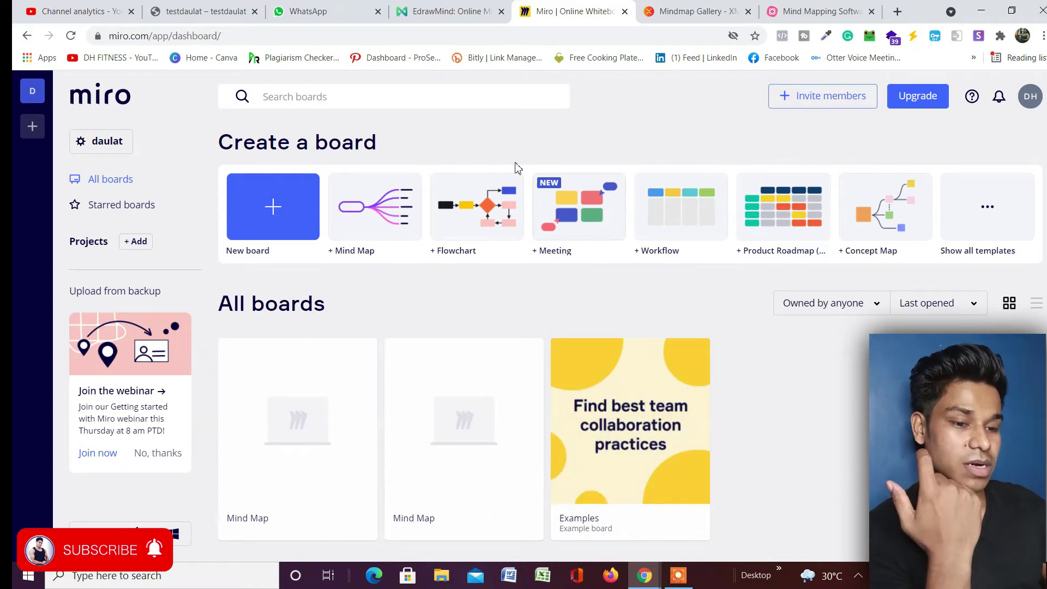
click(291, 231)
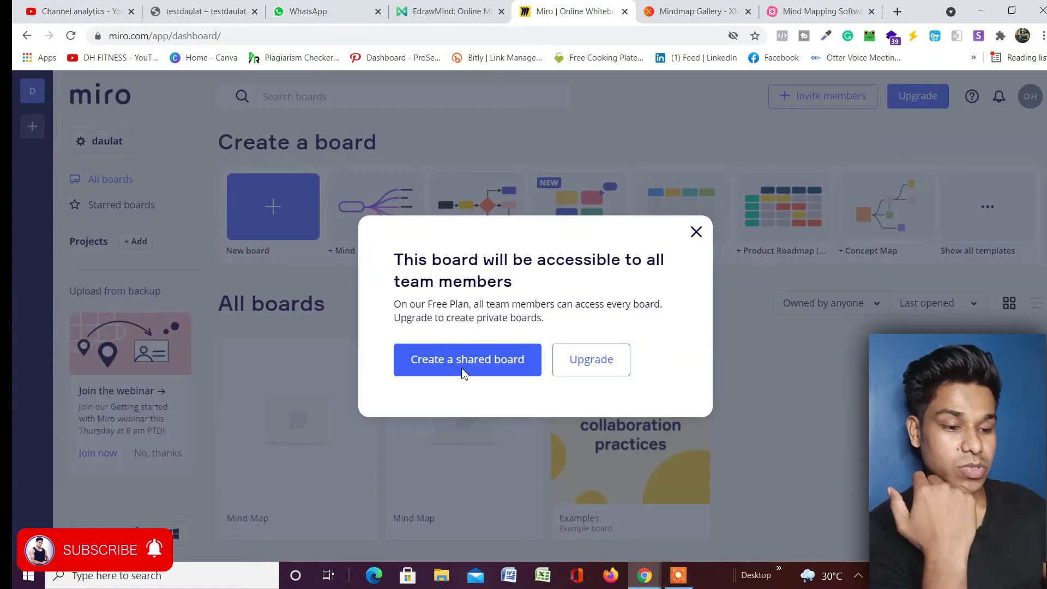
- Confirm the new board as shared with the team and browse the template picker
click(462, 369)
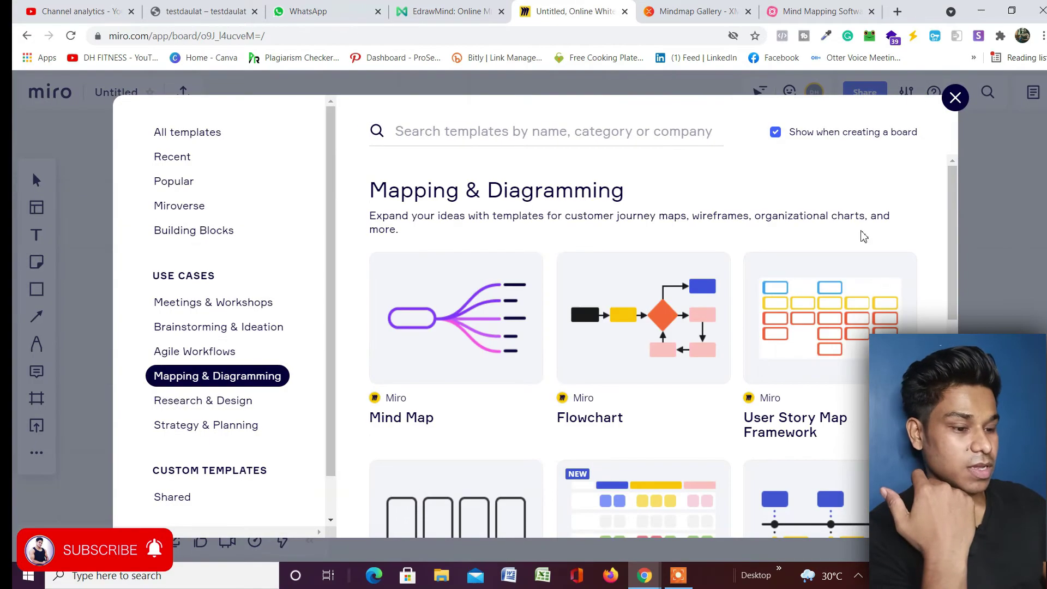
scroll(627, 278, down, 15)
scroll(631, 293, down, 12)
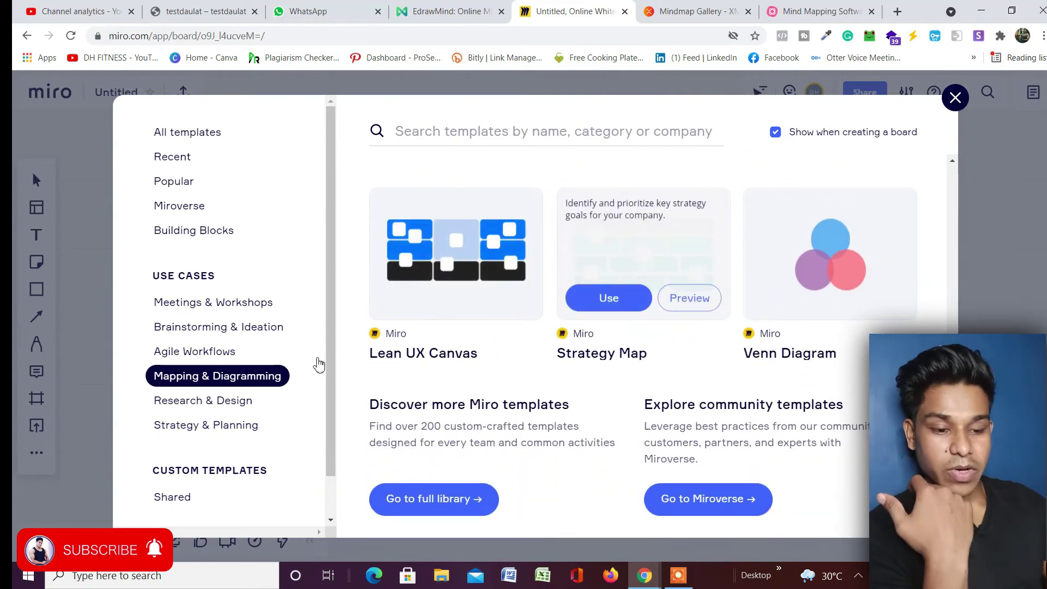
scroll(221, 246, down, 1)
scroll(216, 270, up, 1)
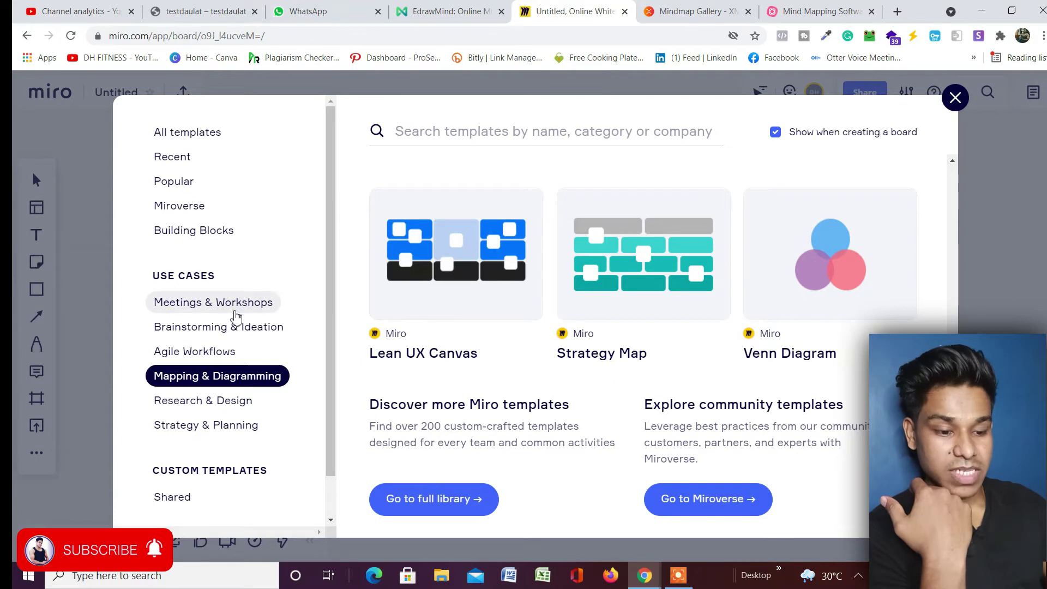
- Show templates from all categories and open the Quick Retrospective template preview
click(217, 138)
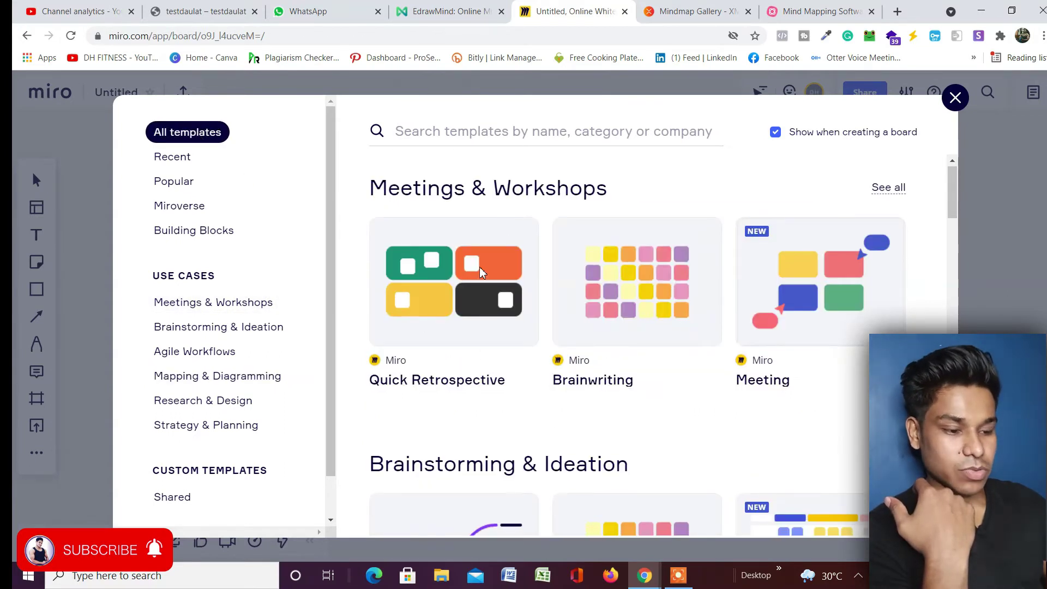
scroll(481, 273, down, 5)
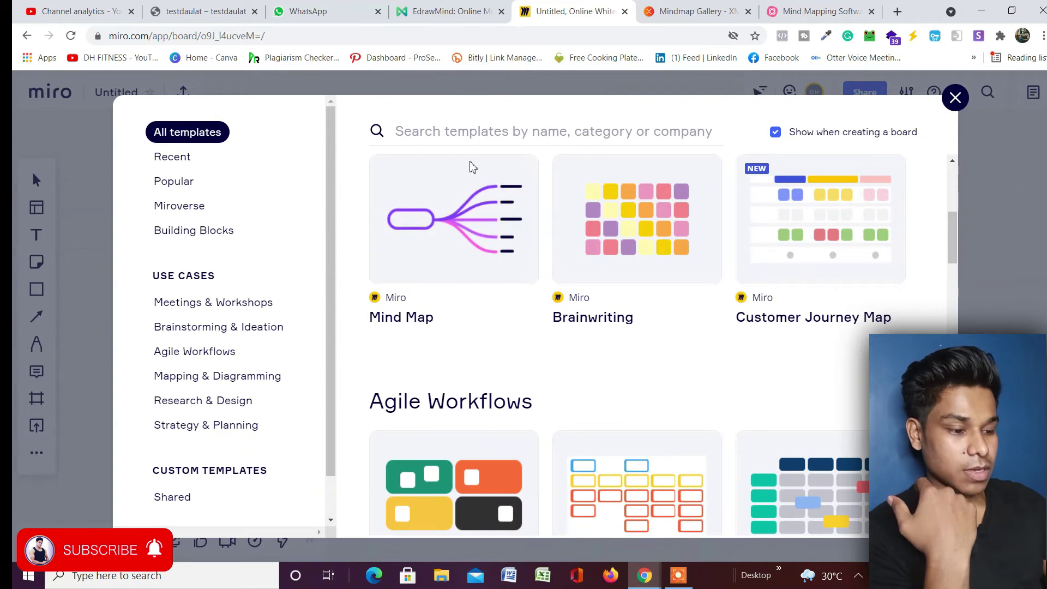
scroll(655, 444, up, 5)
scroll(654, 445, down, 3)
scroll(600, 409, up, 3)
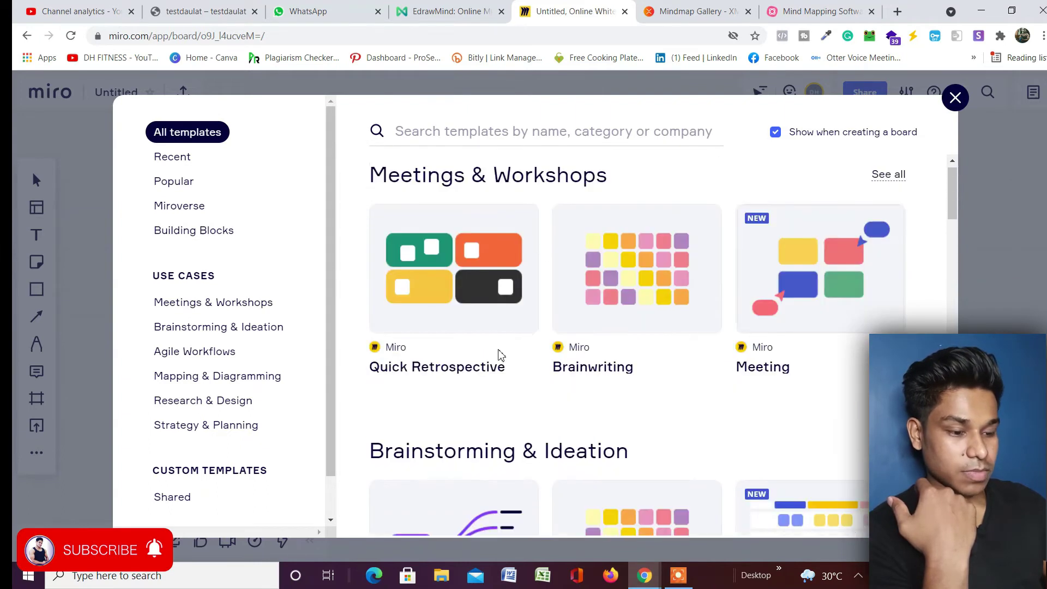
click(483, 271)
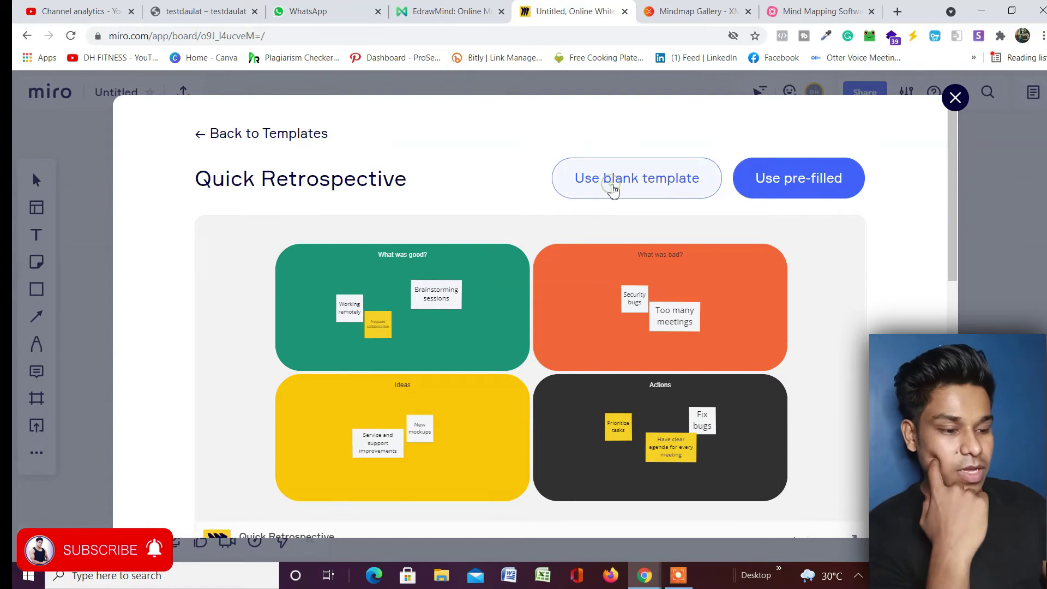
- Add the blank Quick Retrospective layout, edit a white sticky note, then view and close export options
click(613, 189)
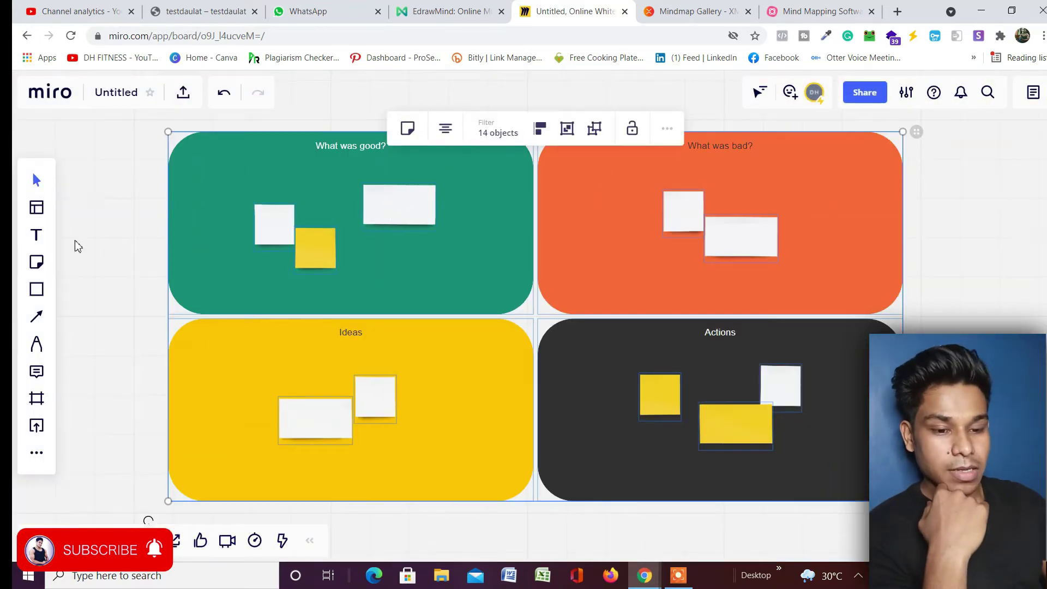
double_click(382, 206)
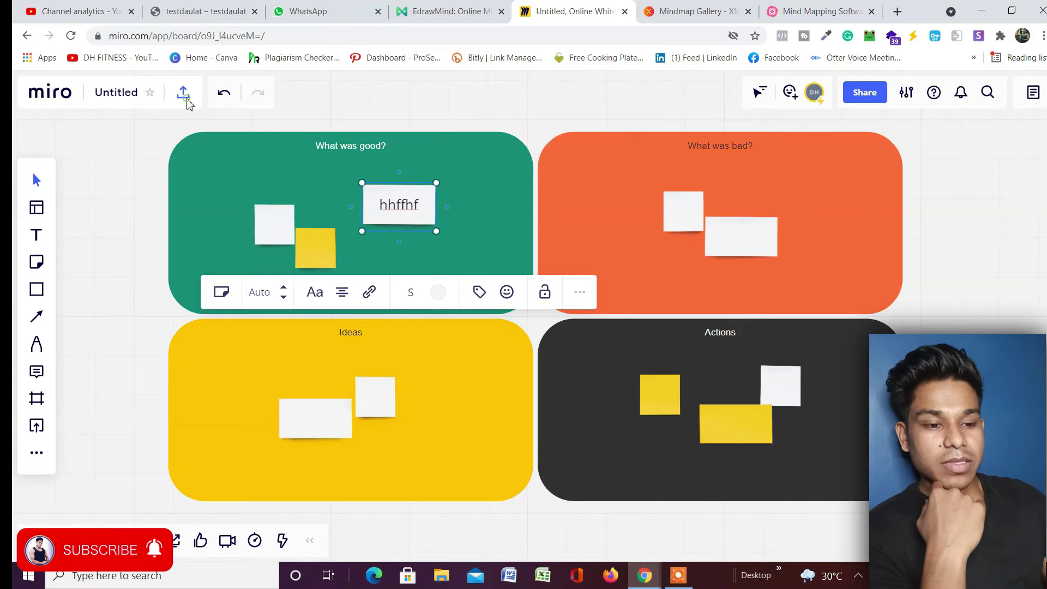
click(183, 93)
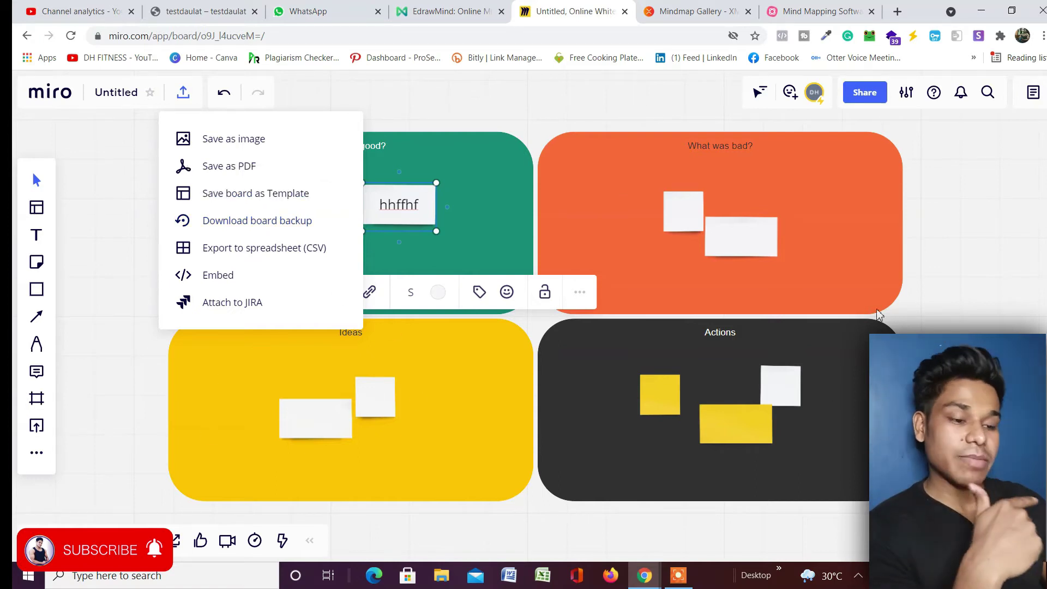
click(908, 247)
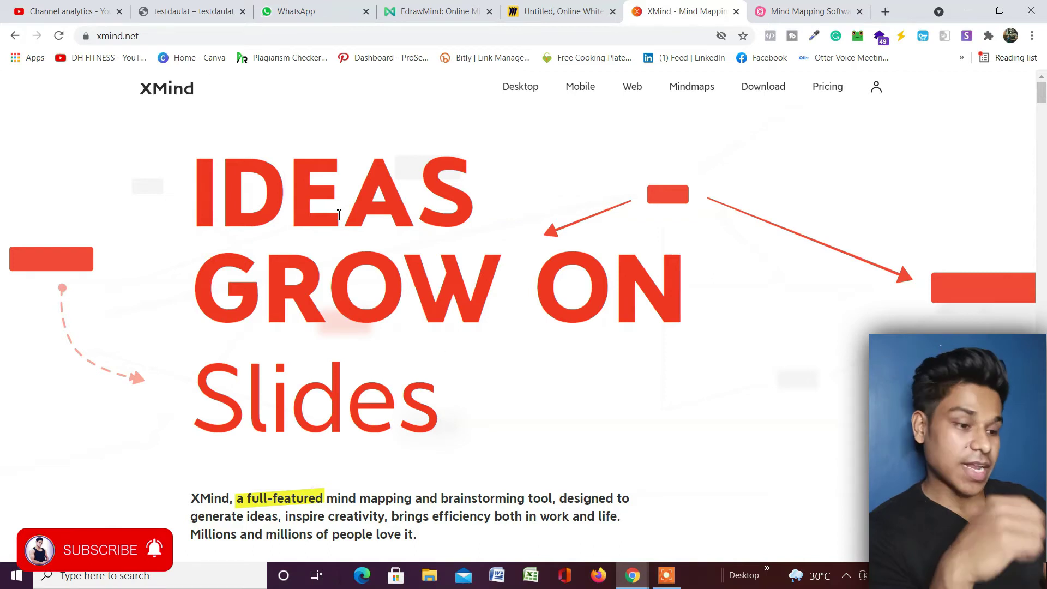
- Scroll down the xmind.net homepage past the laptop mockup
scroll(353, 203, down, 4)
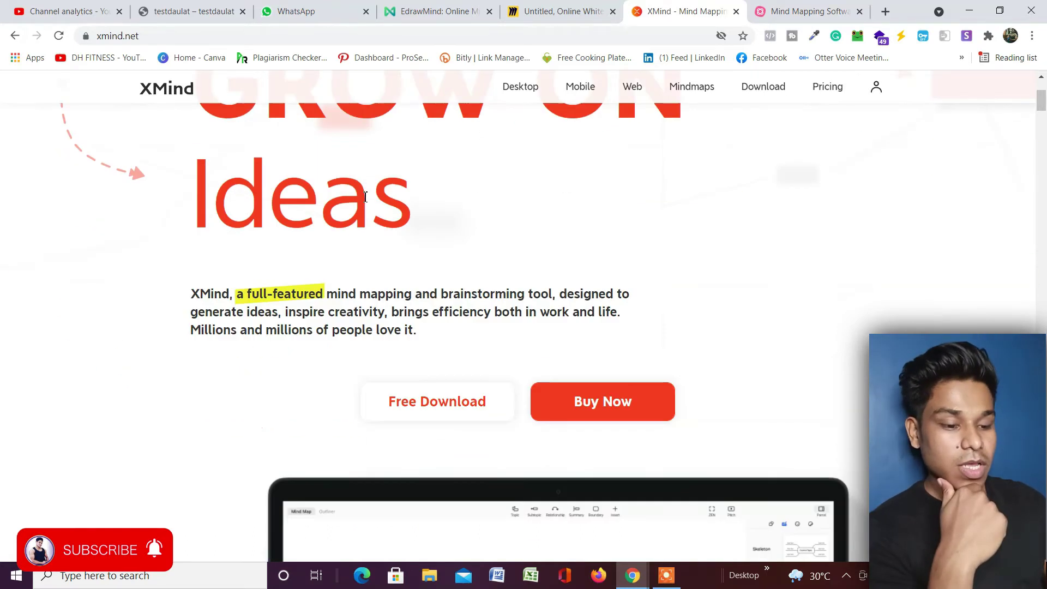
scroll(369, 197, down, 5)
scroll(374, 201, up, 4)
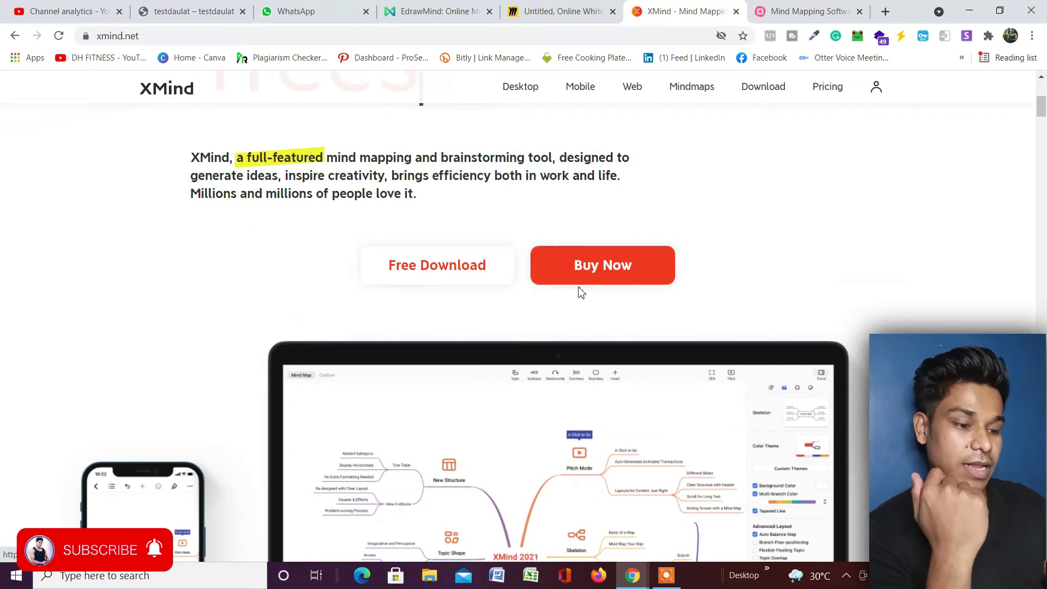
scroll(755, 288, down, 4)
scroll(554, 345, up, 3)
scroll(554, 344, up, 5)
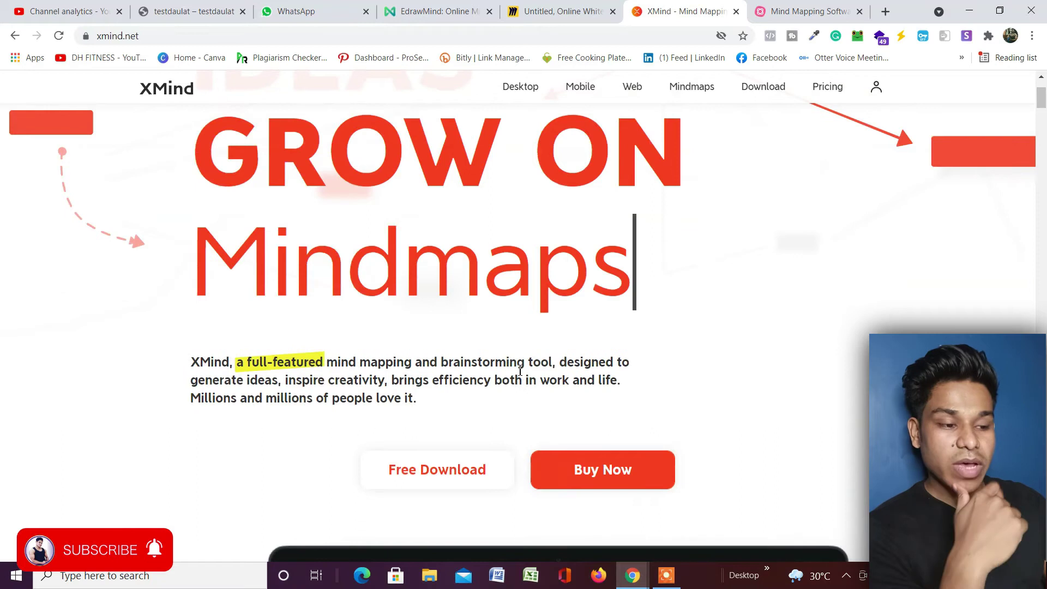
scroll(556, 346, down, 5)
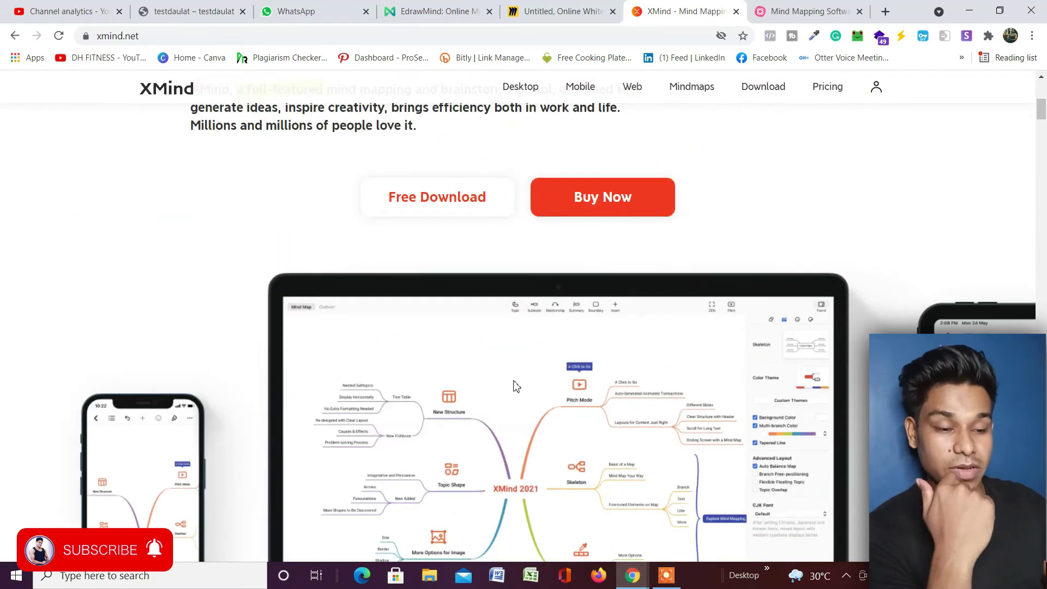
scroll(540, 304, down, 3)
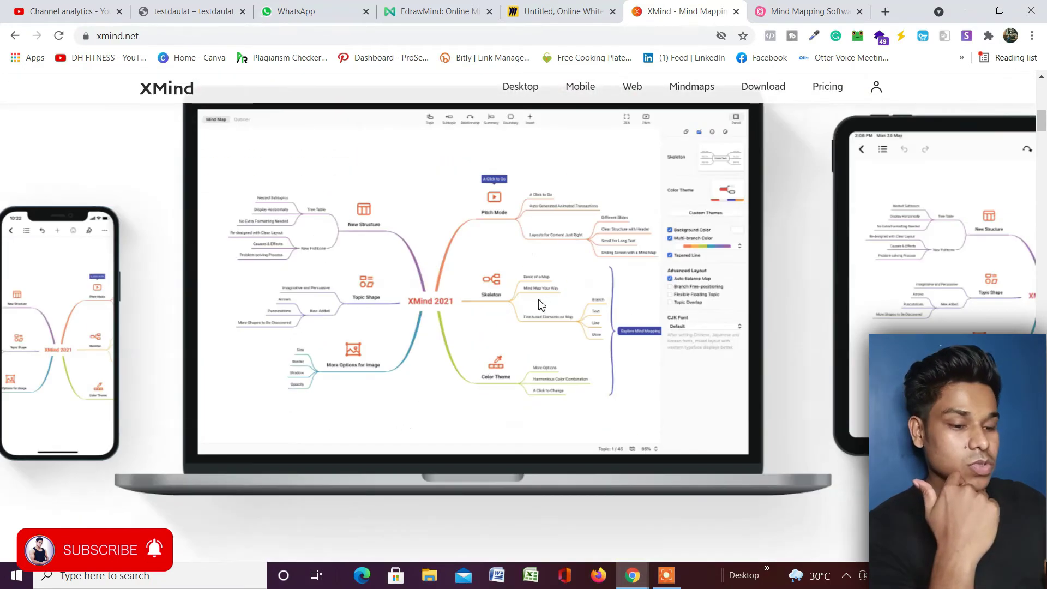
scroll(294, 307, up, 2)
- Reach the What's New section and start its feature update video
scroll(257, 343, down, 2)
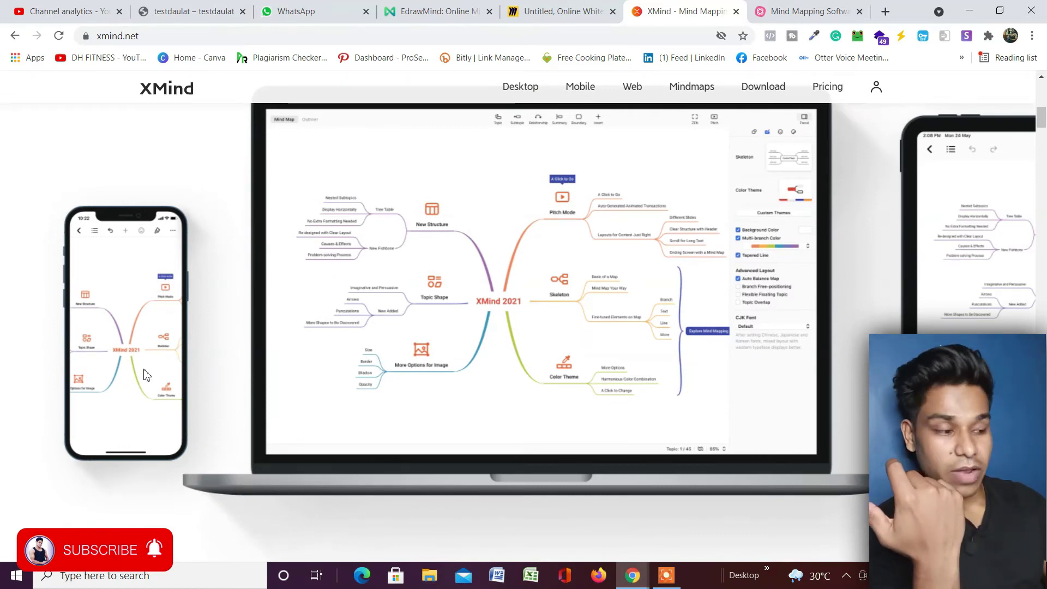
scroll(709, 436, down, 10)
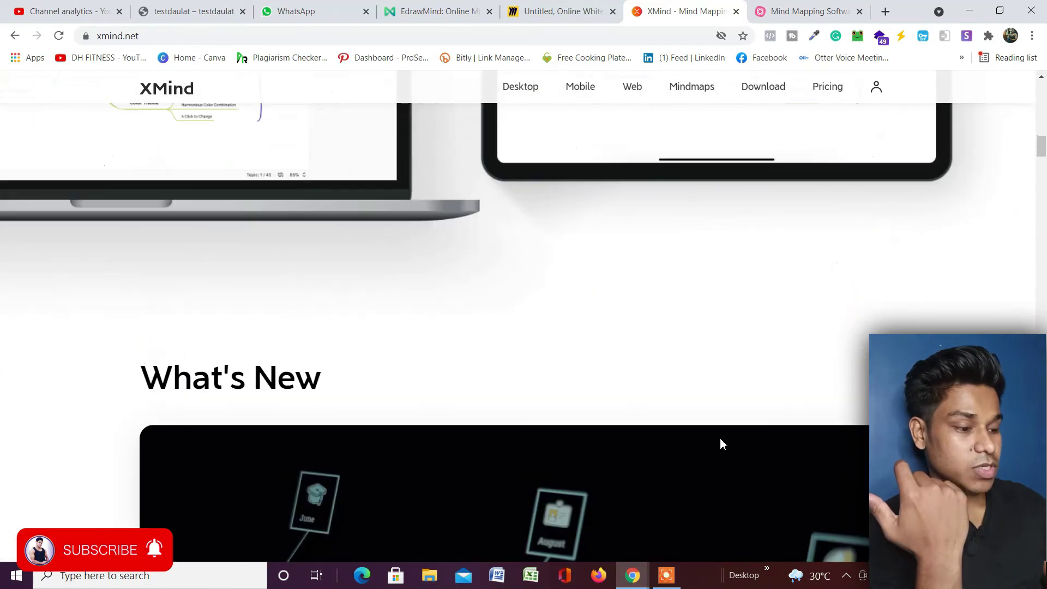
scroll(725, 361, down, 5)
scroll(725, 367, up, 5)
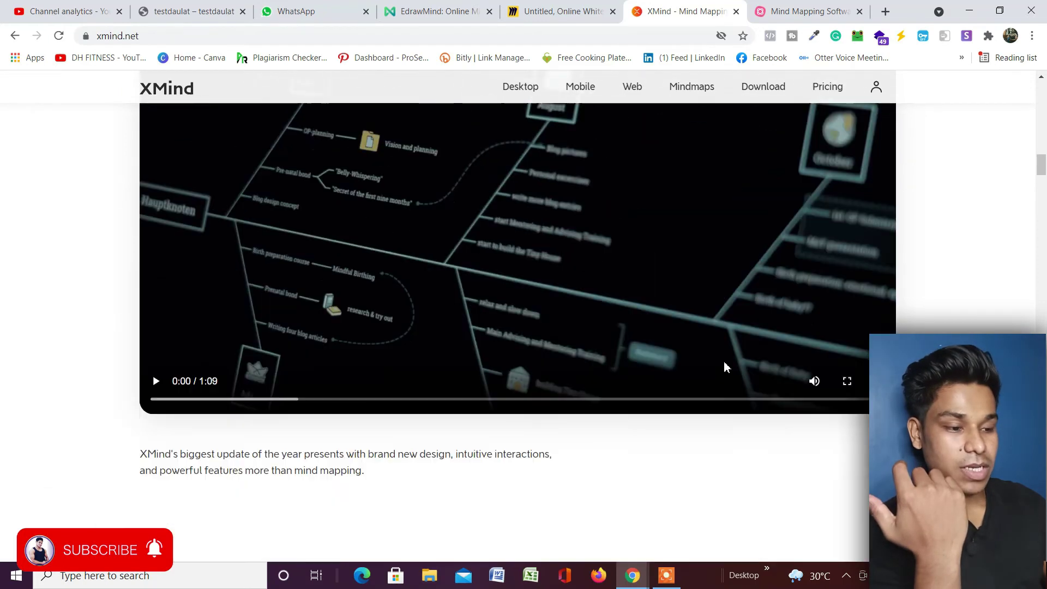
click(156, 420)
scroll(415, 400, up, 3)
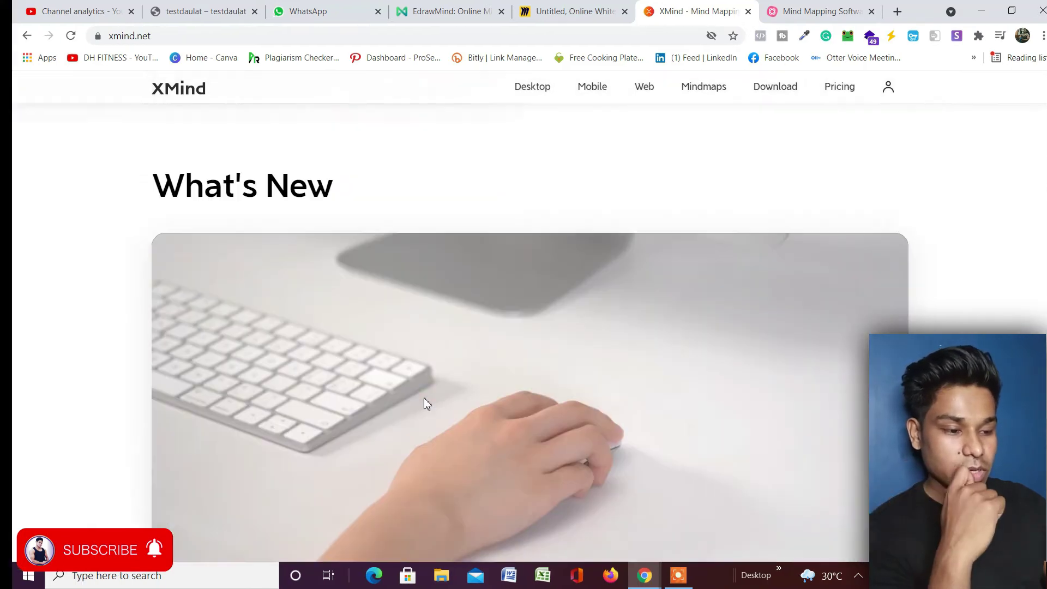
scroll(423, 398, down, 1)
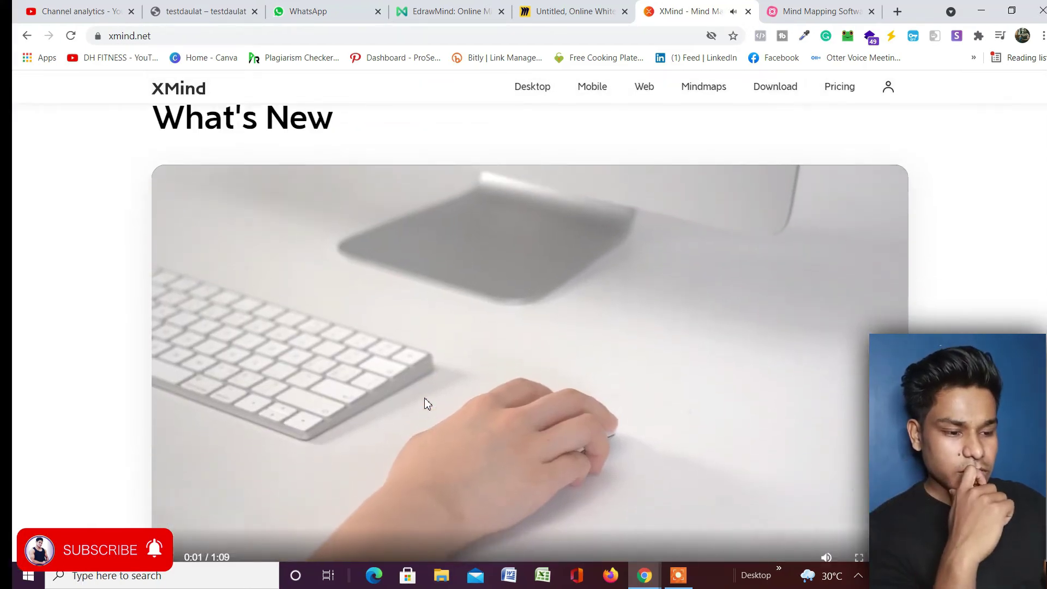
scroll(425, 399, down, 1)
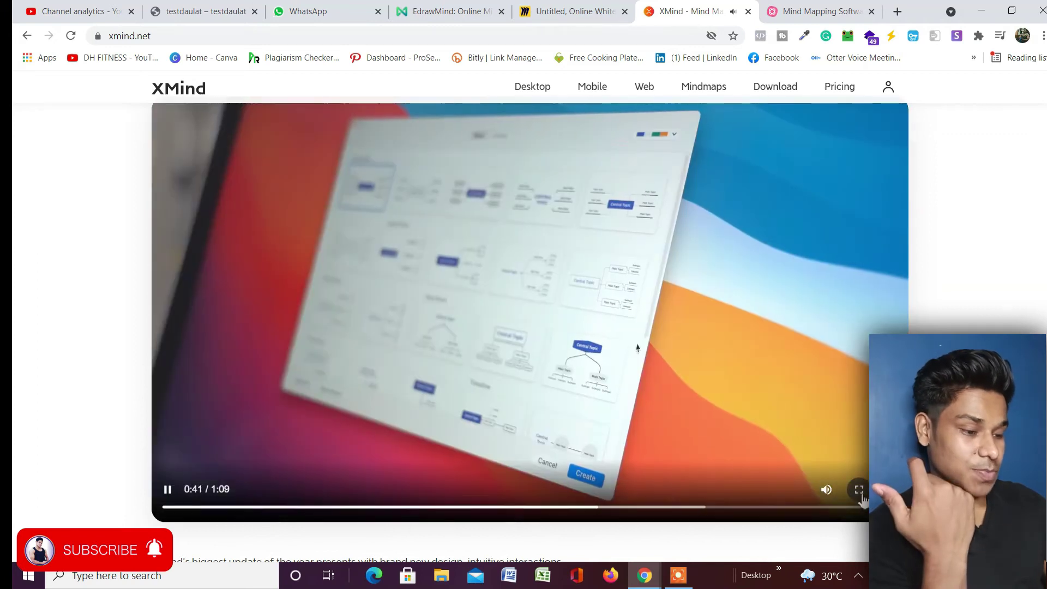
click(859, 490)
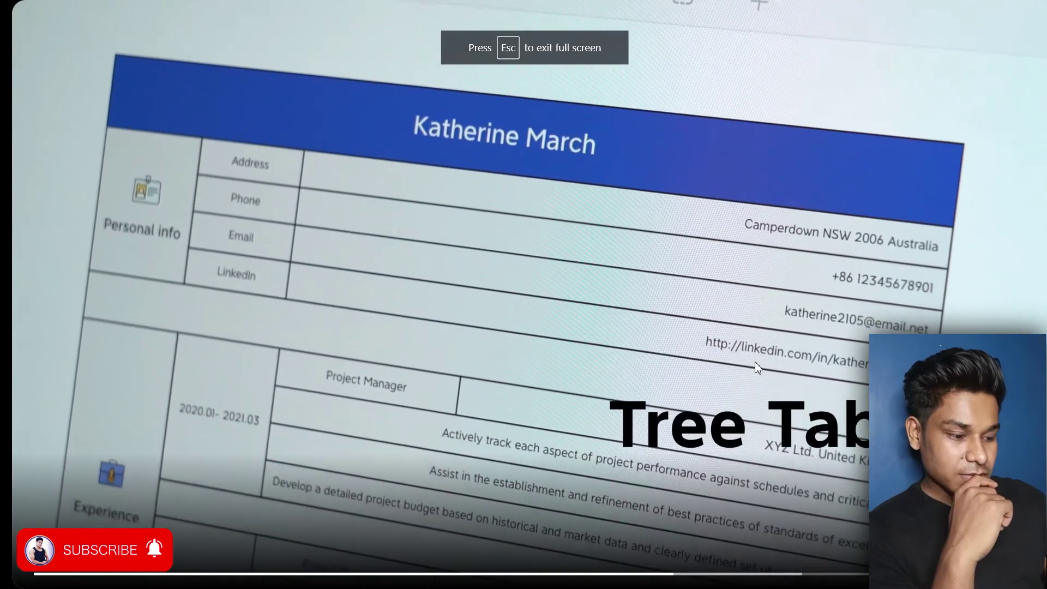
key(Escape)
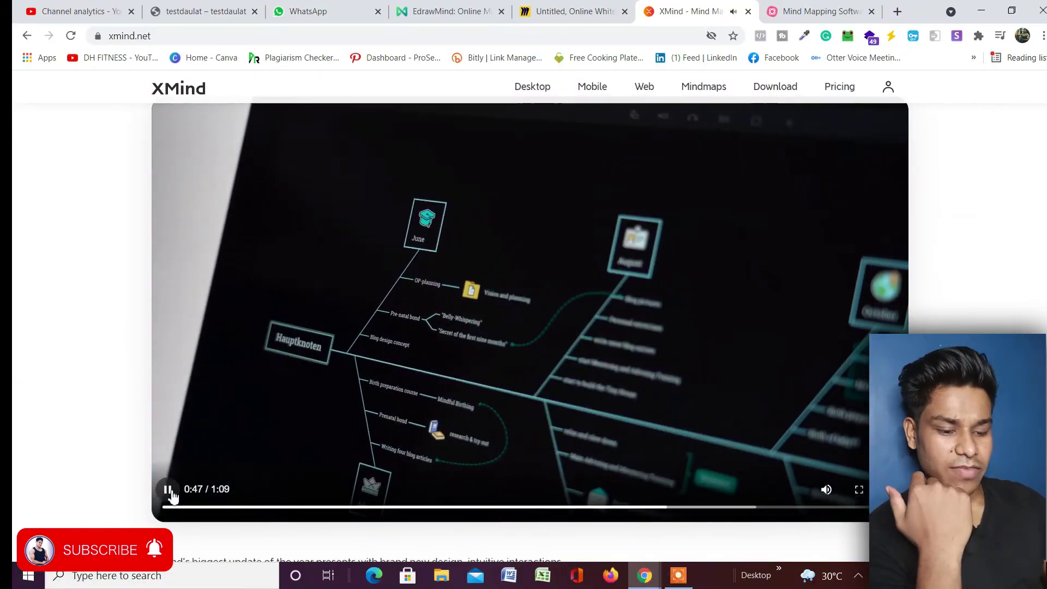
click(171, 494)
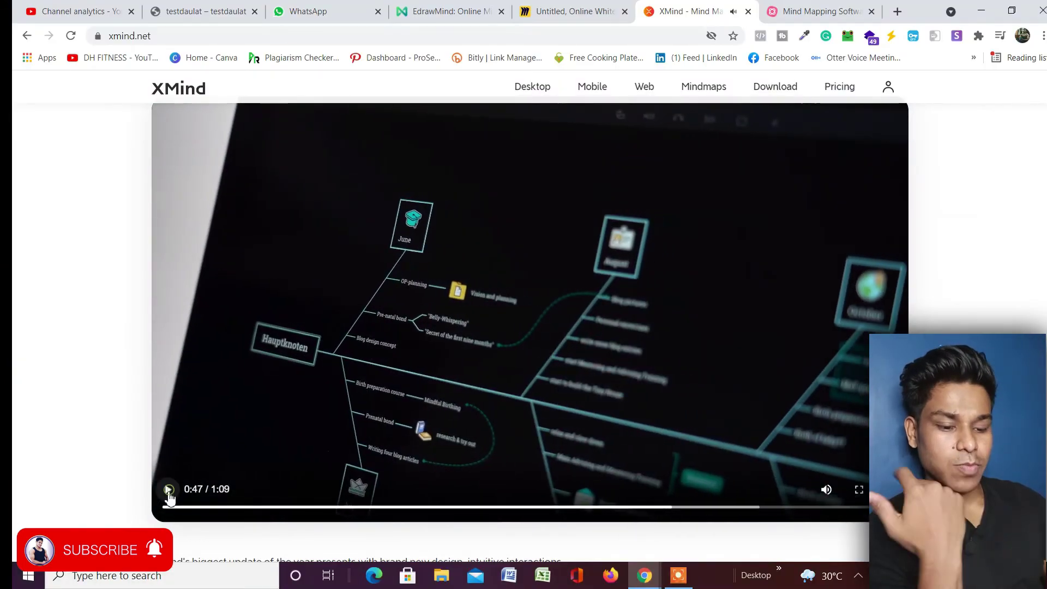
scroll(397, 343, down, 10)
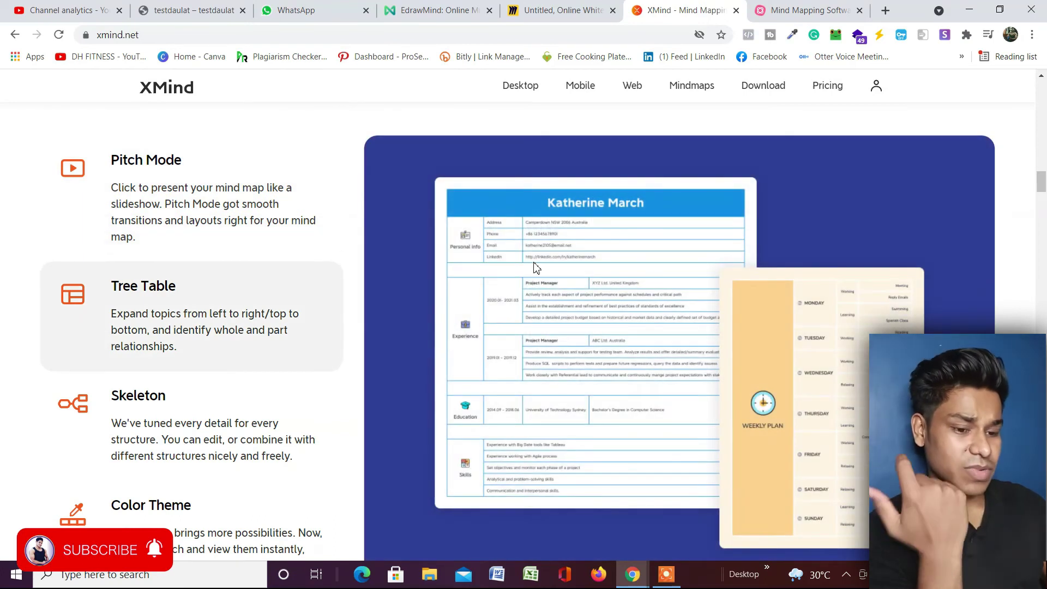
scroll(568, 243, up, 1)
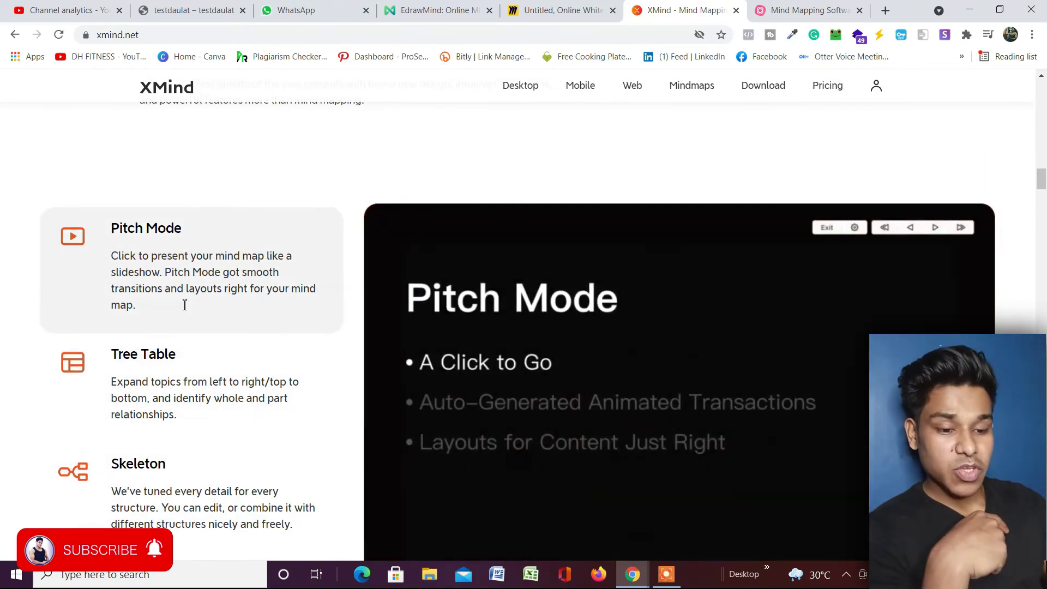
mouse_move(186, 371)
scroll(186, 371, down, 3)
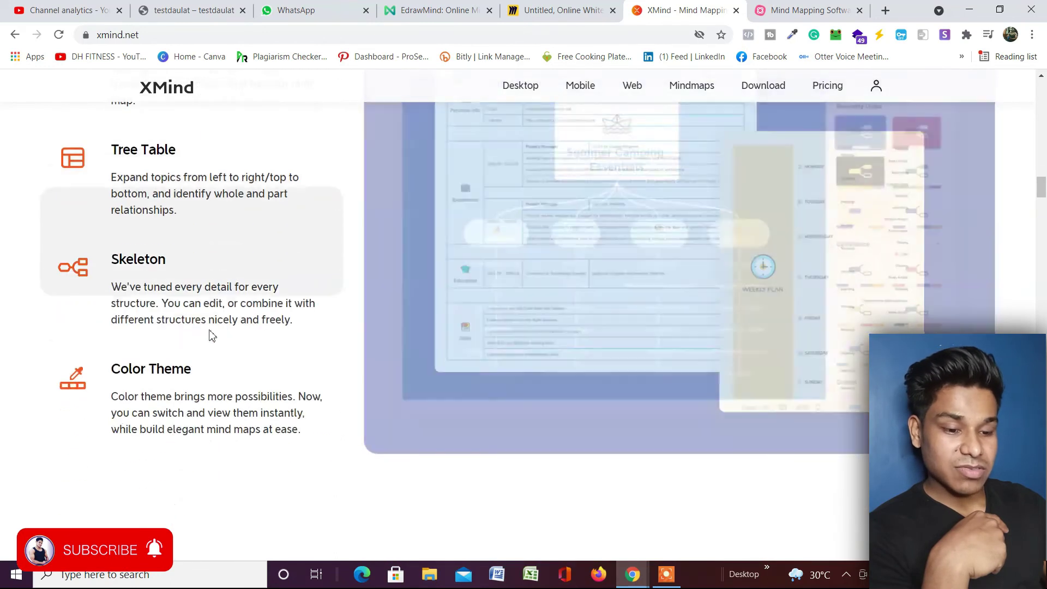
scroll(229, 186, down, 7)
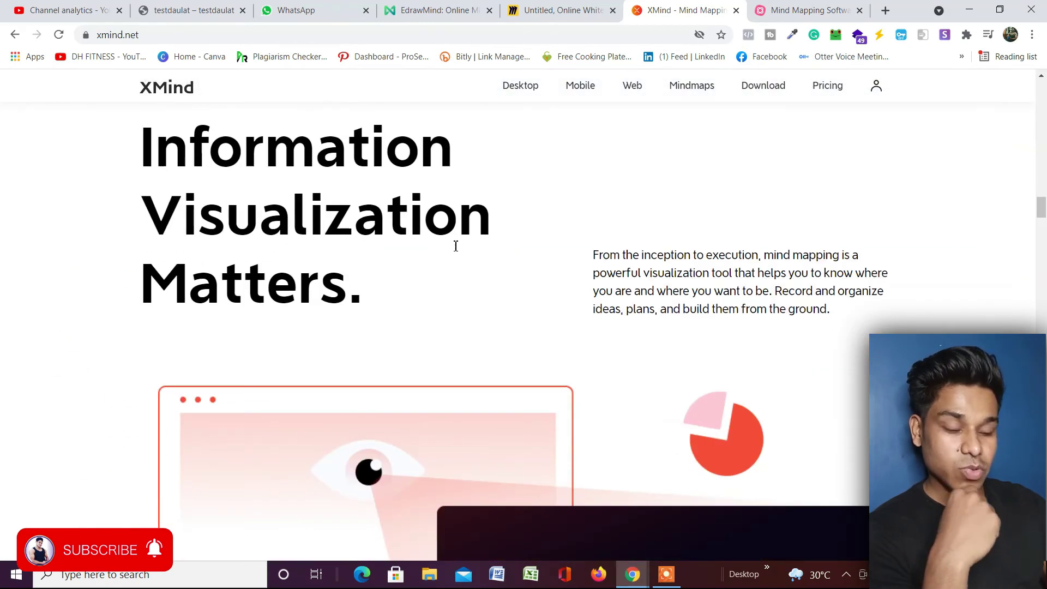
scroll(395, 229, down, 4)
scroll(325, 211, up, 3)
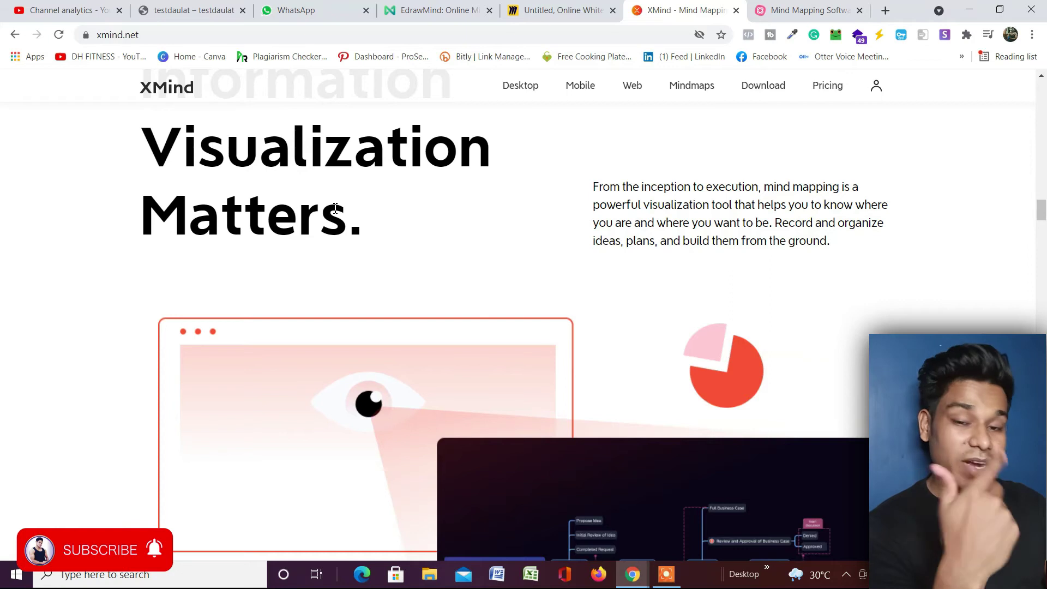
scroll(335, 208, down, 3)
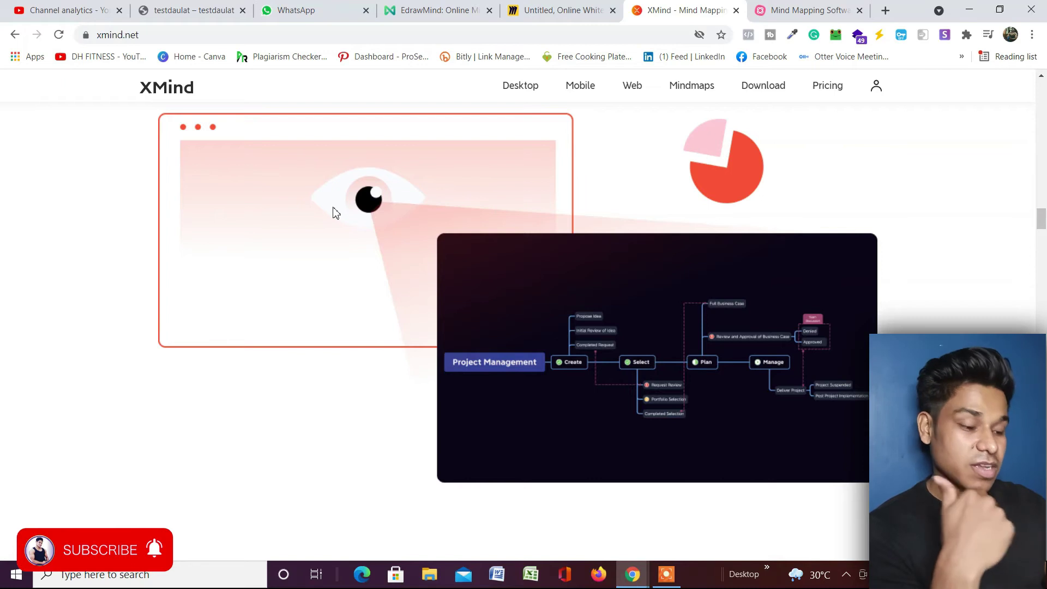
scroll(635, 317, down, 1)
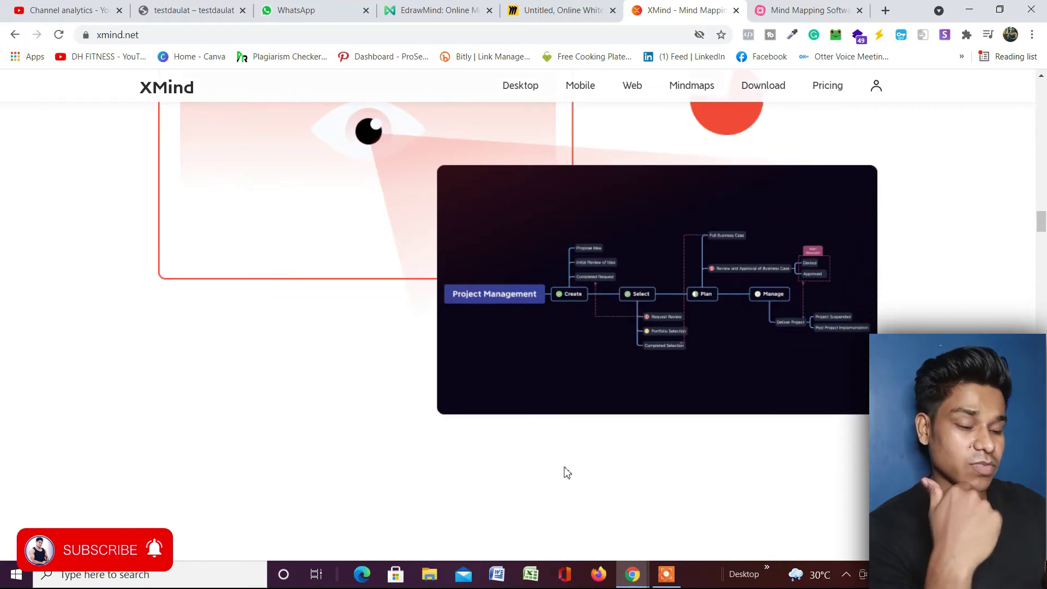
scroll(580, 383, down, 6)
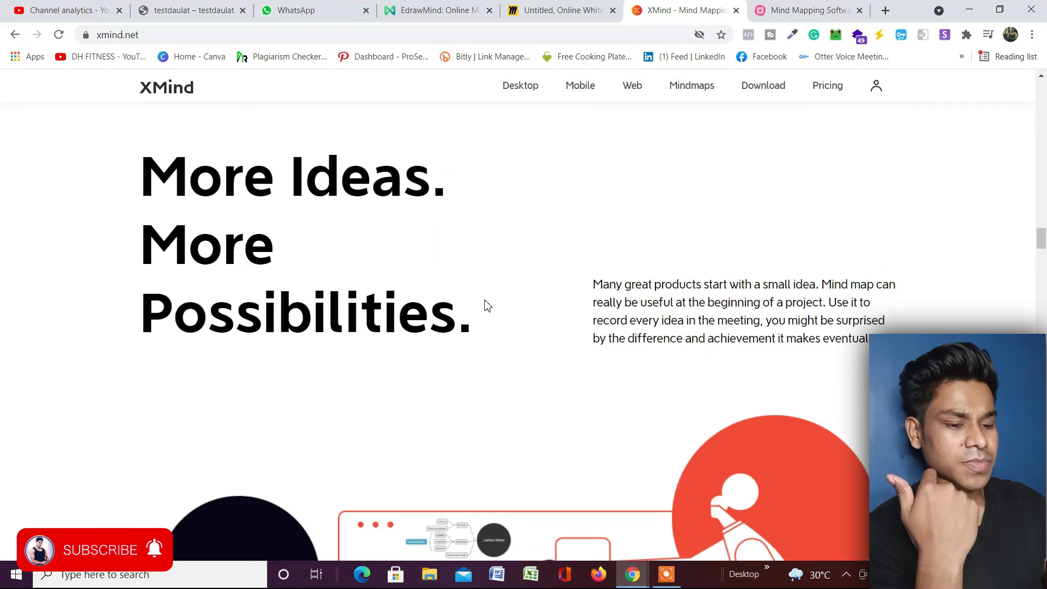
scroll(518, 339, down, 4)
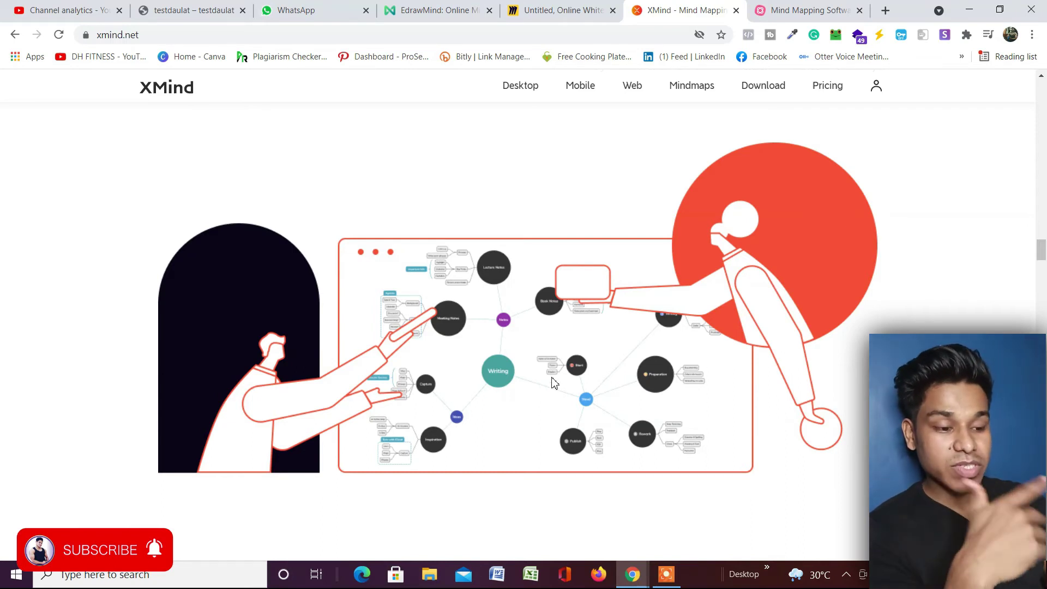
scroll(556, 378, down, 10)
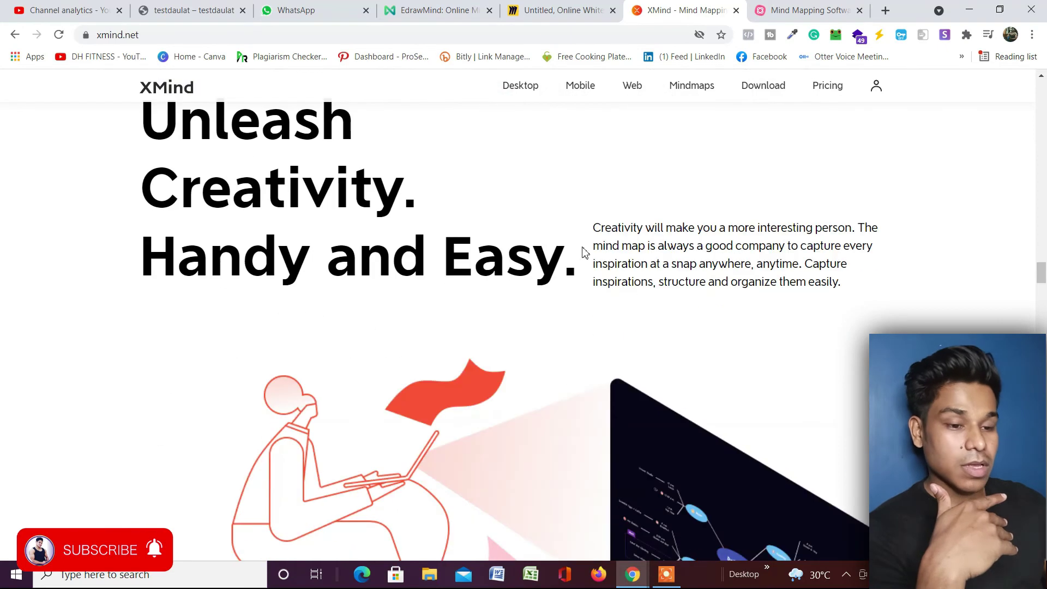
scroll(487, 372, down, 6)
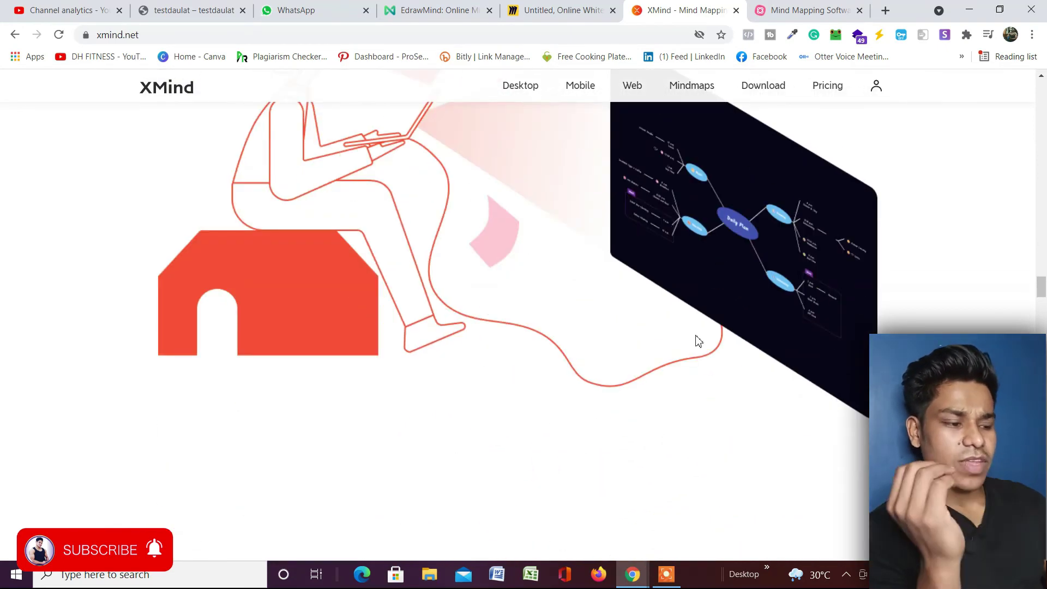
scroll(736, 346, down, 4)
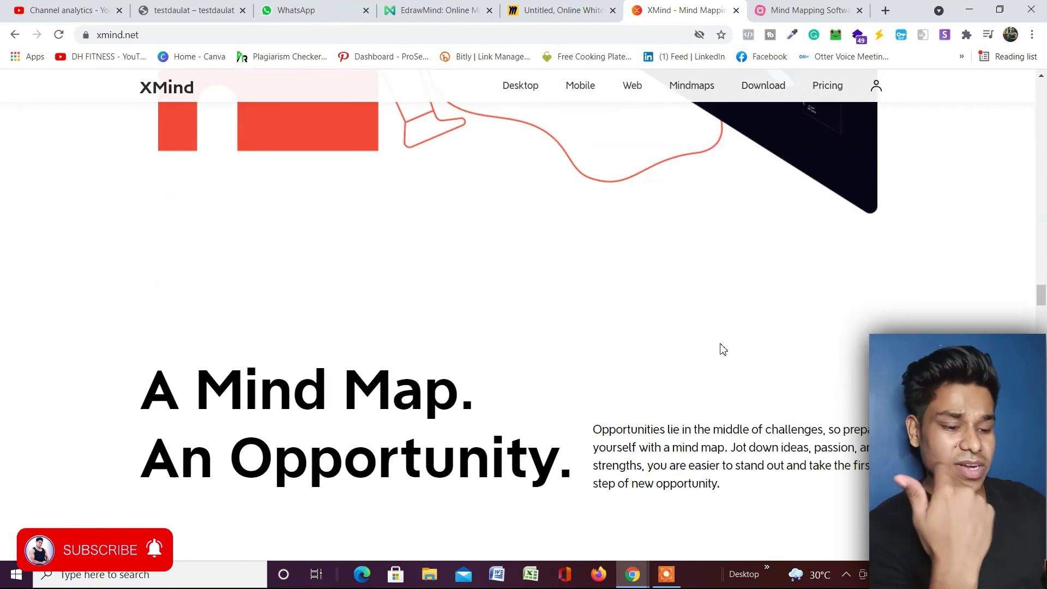
scroll(723, 349, down, 5)
scroll(480, 303, up, 3)
scroll(566, 325, down, 14)
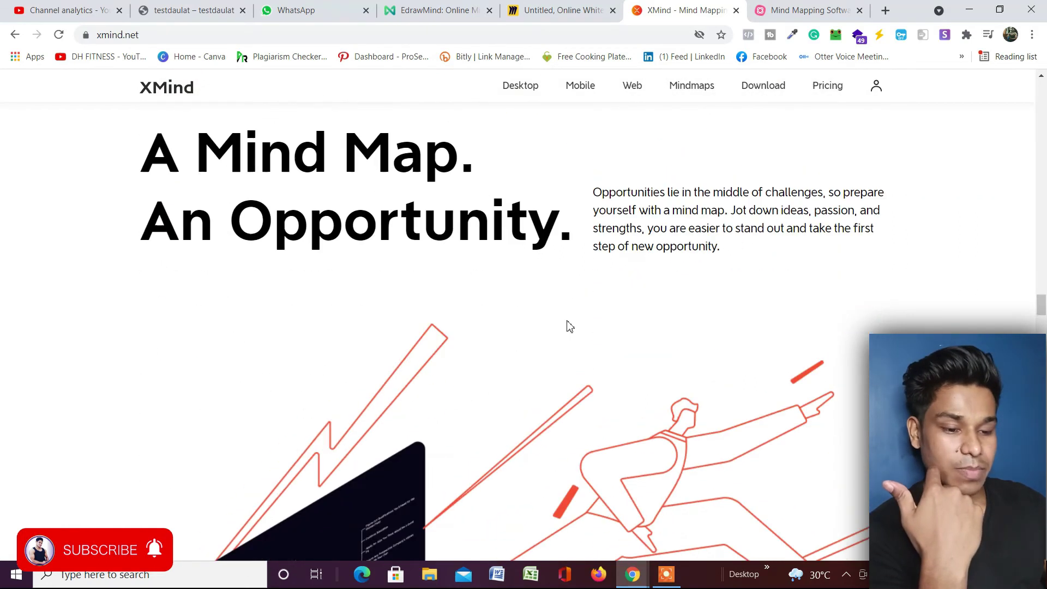
scroll(566, 322, down, 12)
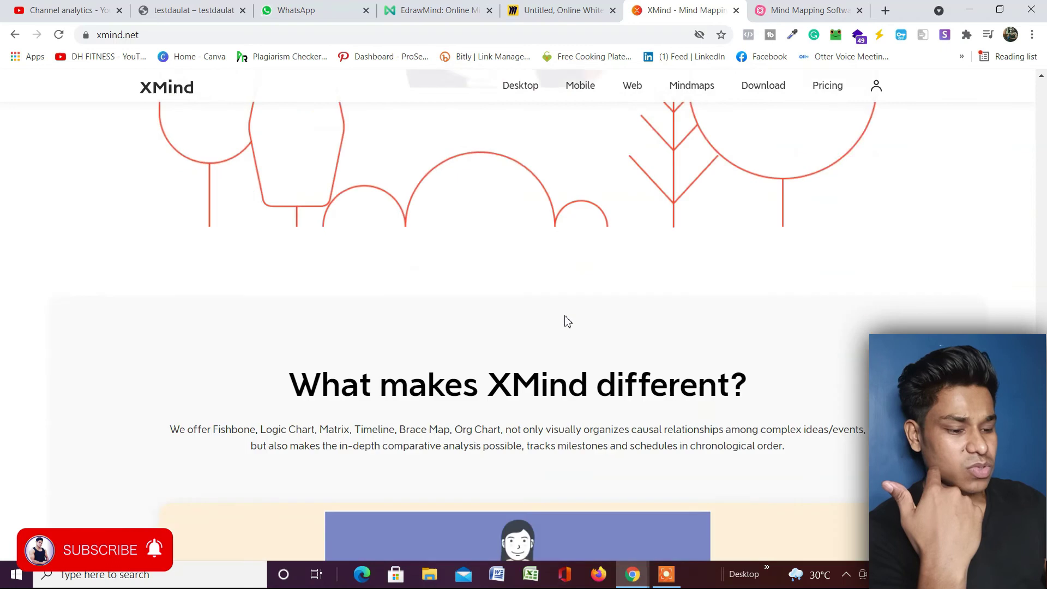
scroll(581, 349, down, 2)
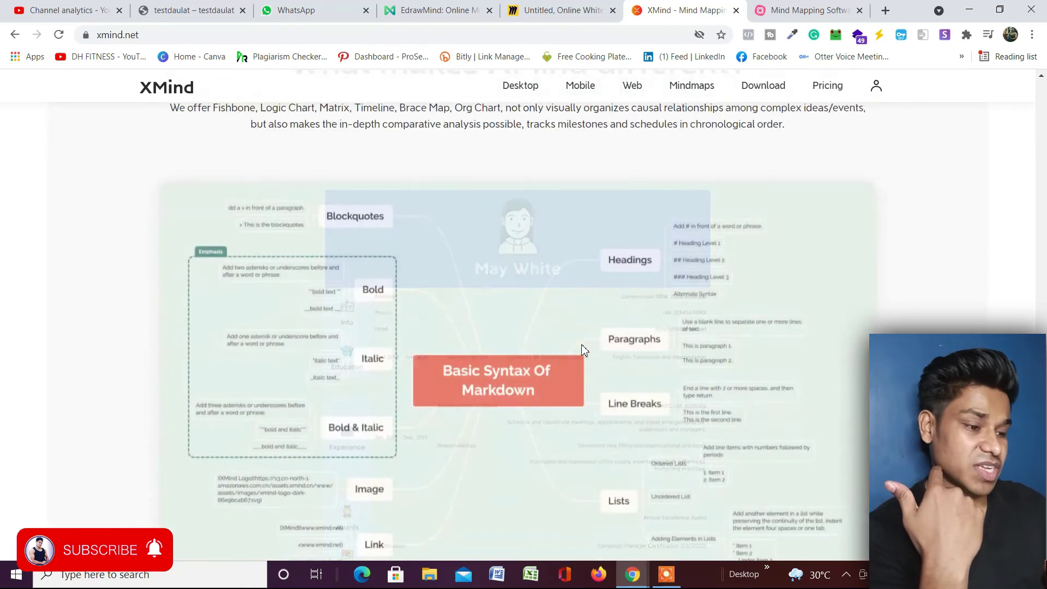
scroll(581, 345, up, 10)
scroll(581, 345, up, 20)
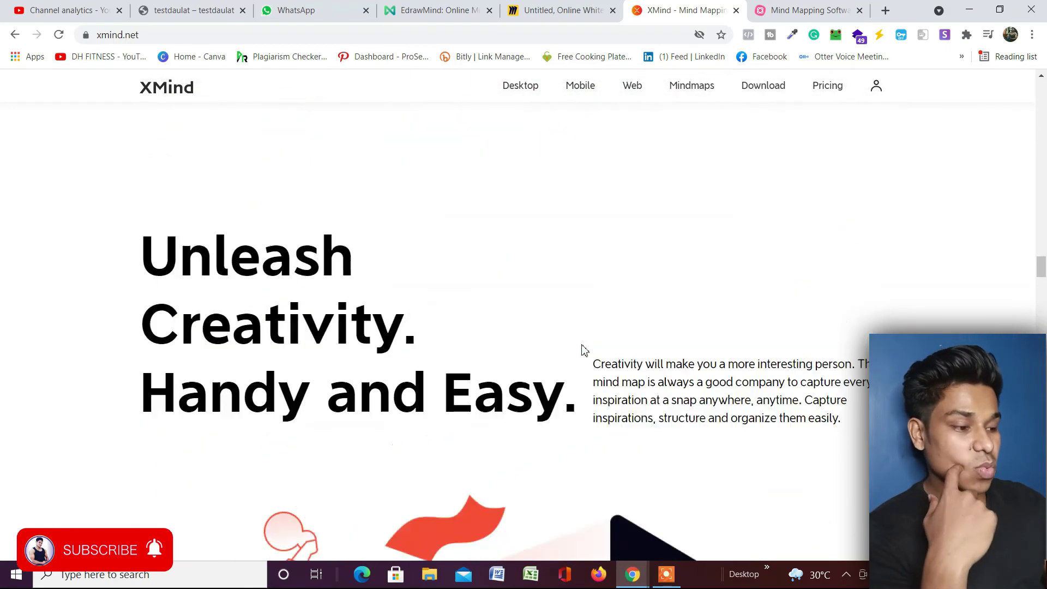
scroll(582, 349, up, 20)
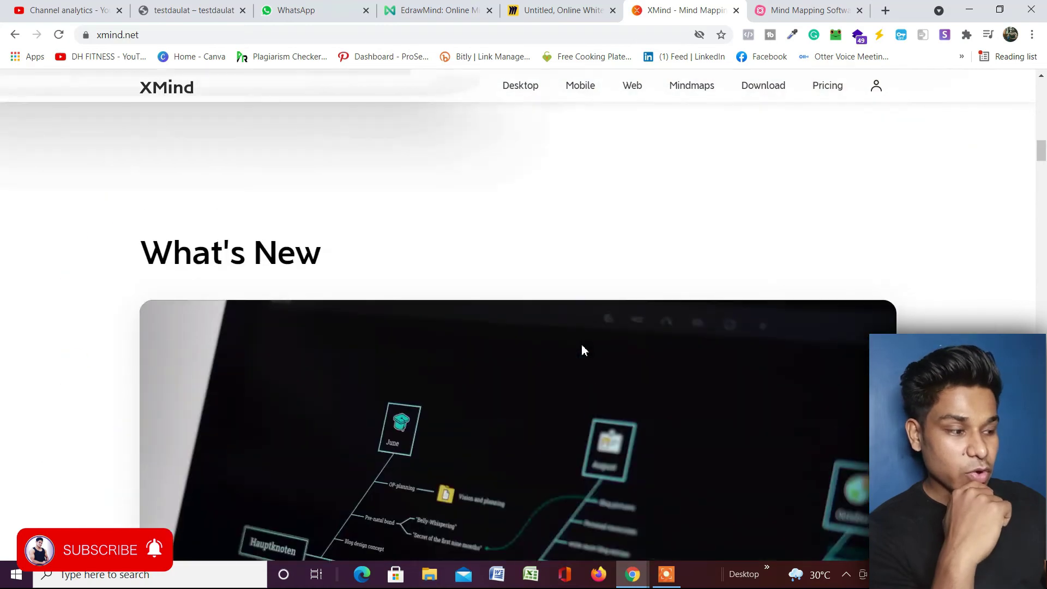
scroll(582, 349, up, 3)
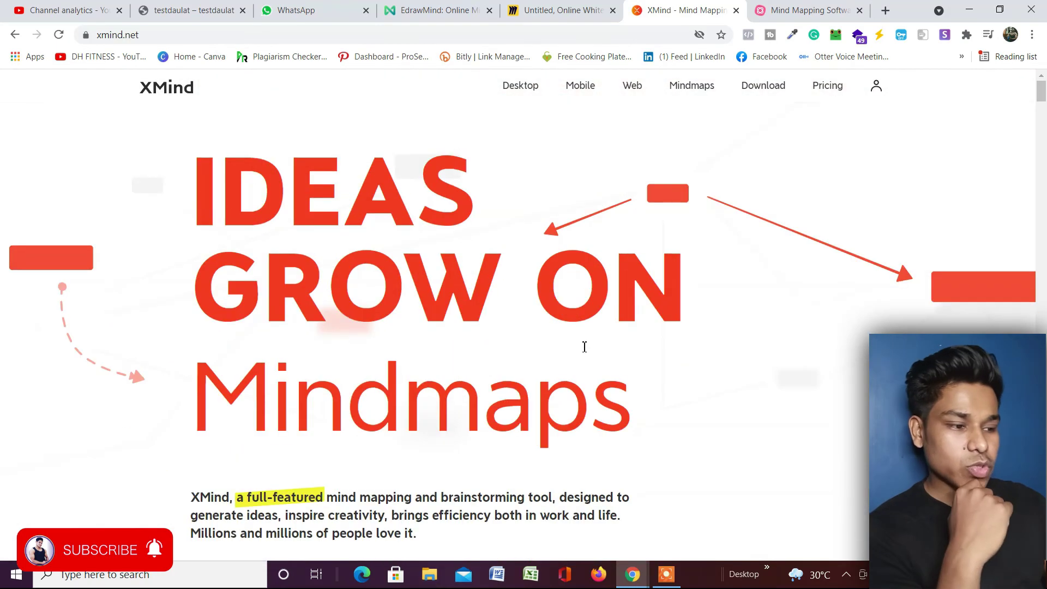
click(693, 87)
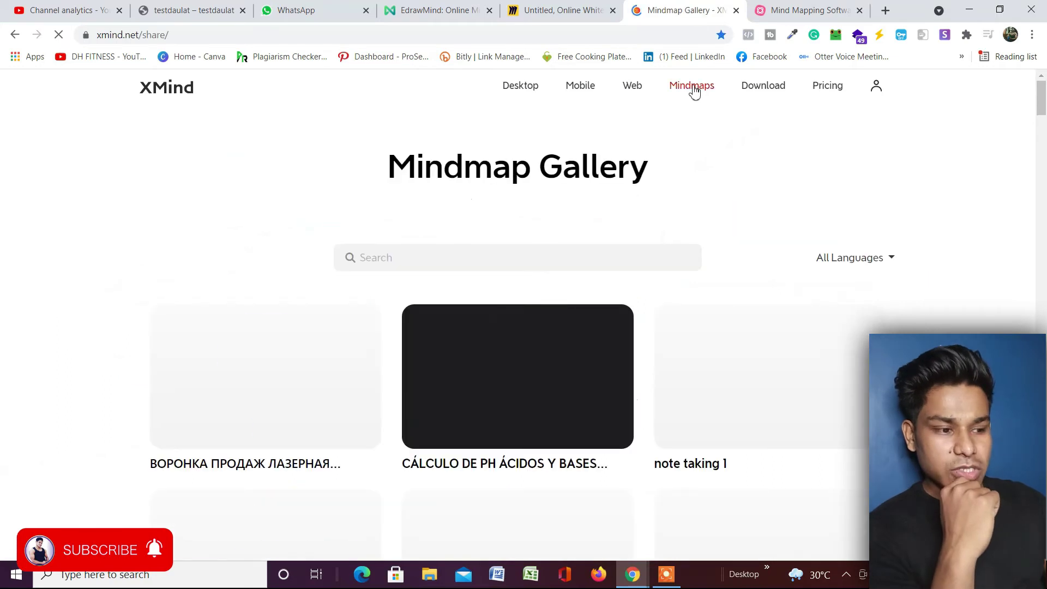
- Scroll through XMind's Mindmap Gallery cards and open the shared Plexo Braquial map
scroll(241, 222, down, 5)
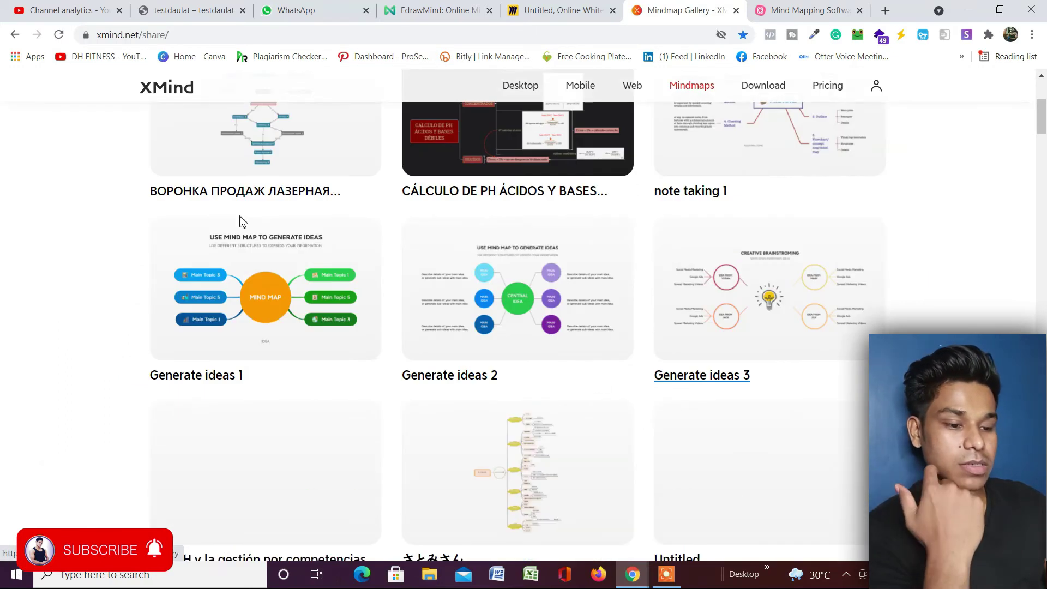
scroll(600, 284, down, 6)
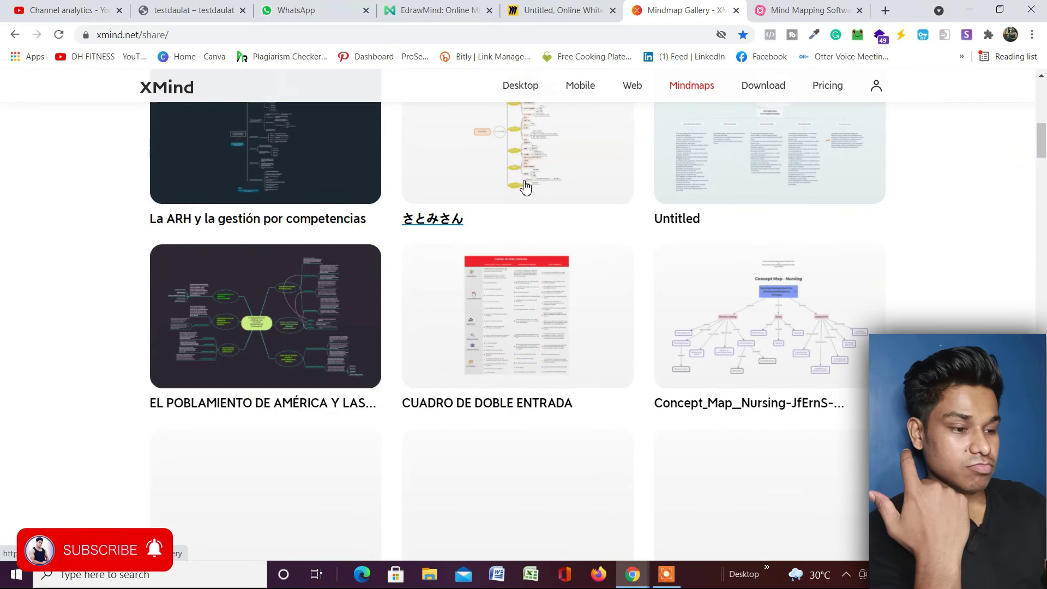
scroll(474, 229, down, 4)
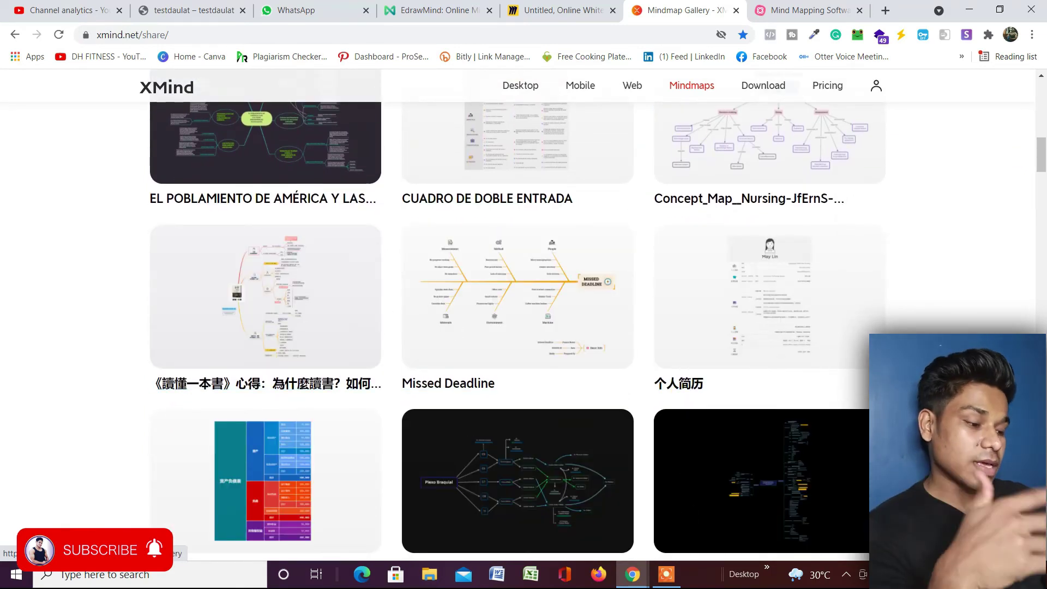
scroll(712, 404, down, 5)
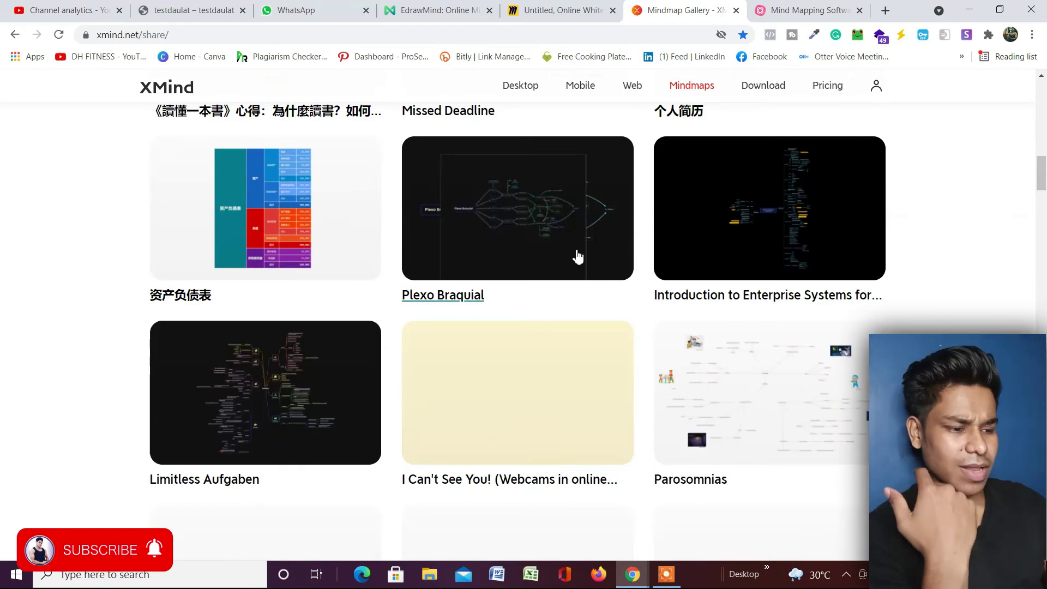
click(556, 226)
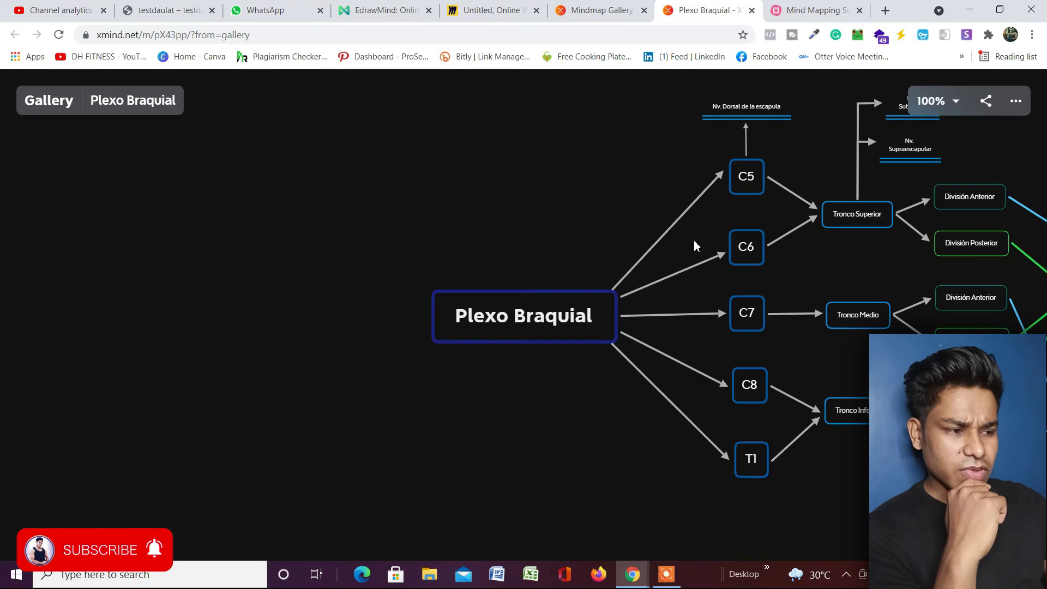
- Pan the Plexo Braquial map to reveal all its branches
drag(545, 319, 116, 312)
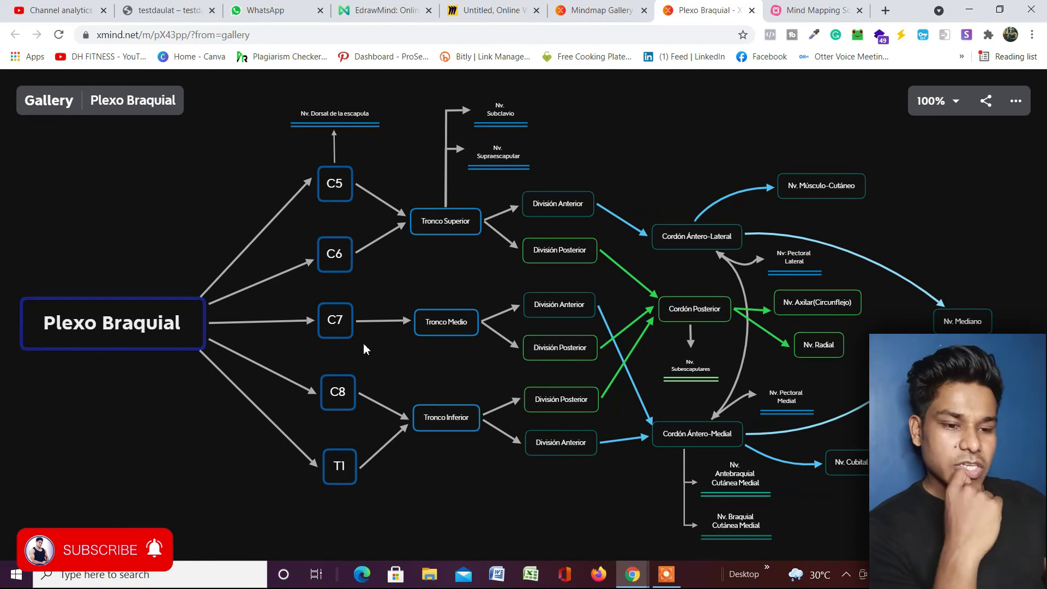
- Switch to MindMeister's My Maps page
click(795, 15)
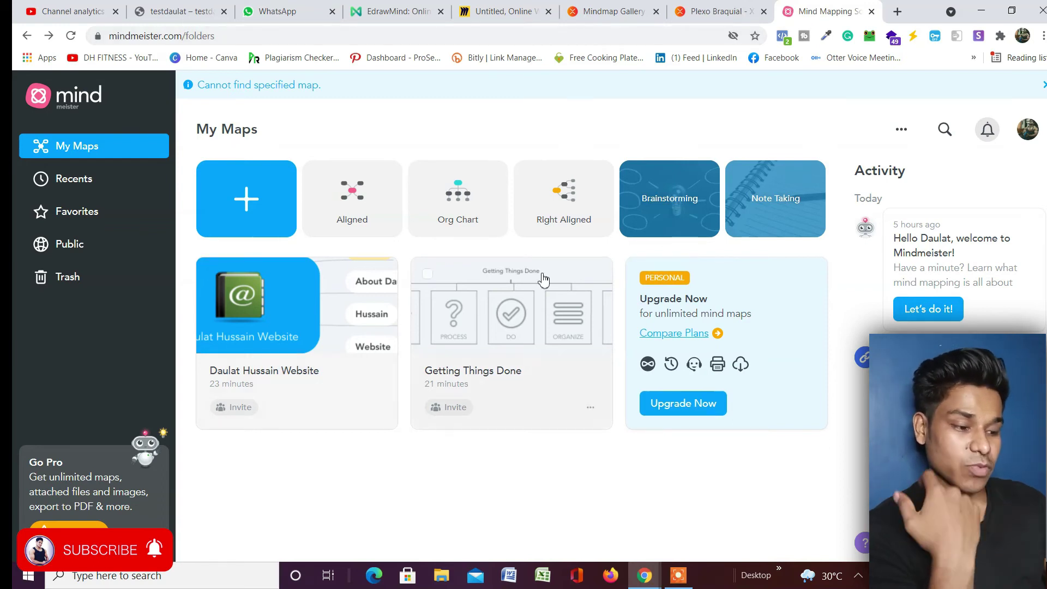
- Start a new MindMeister map using the New from template option
drag(186, 37, 217, 40)
click(217, 38)
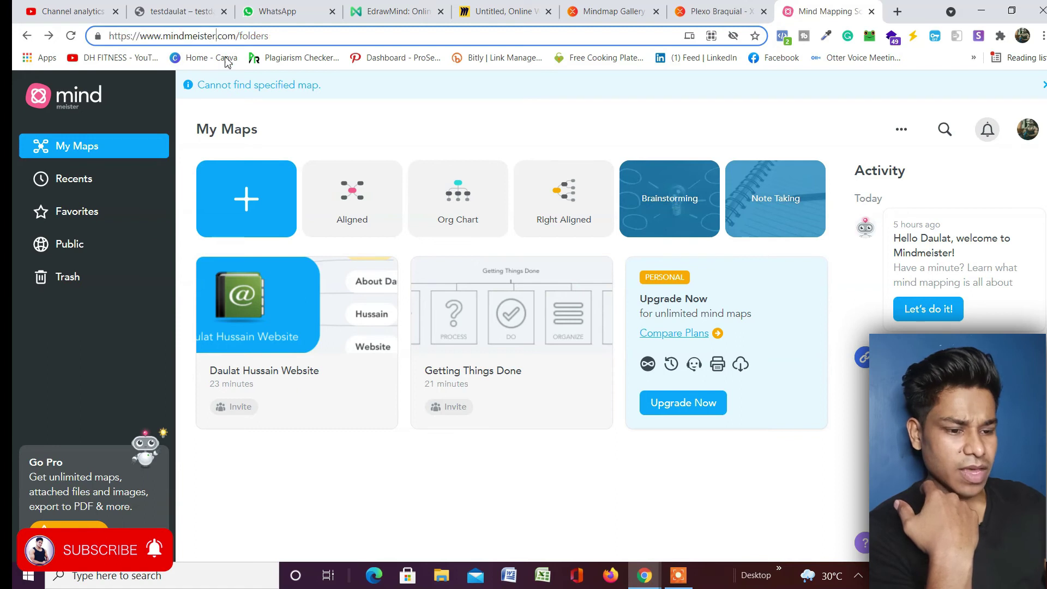
click(246, 198)
click(316, 295)
- Browse the Templates dialog down to Business and create a map from Site Map
scroll(579, 364, down, 5)
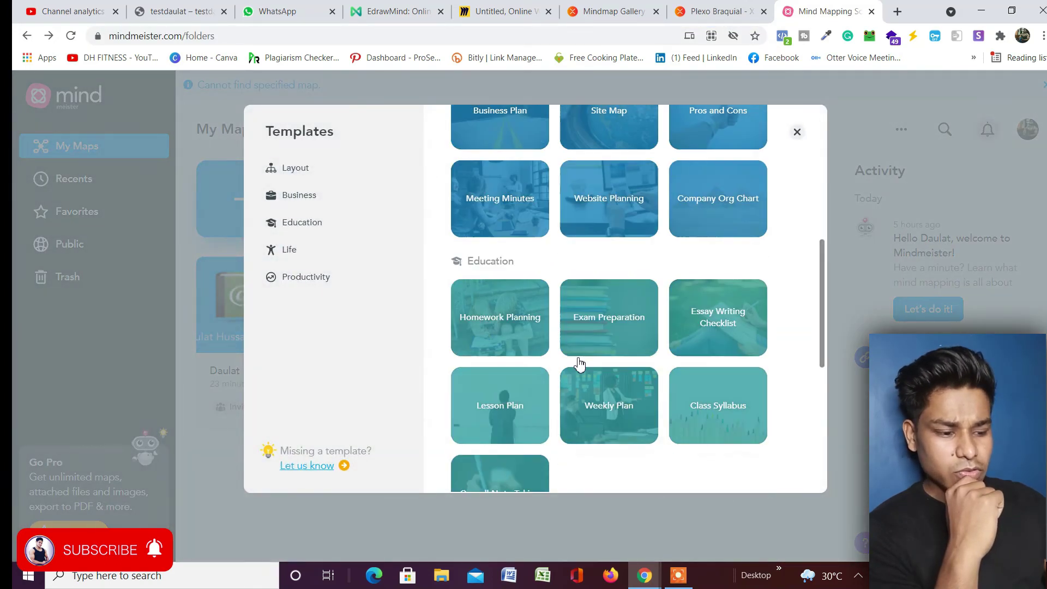
scroll(589, 360, down, 2)
scroll(652, 344, up, 8)
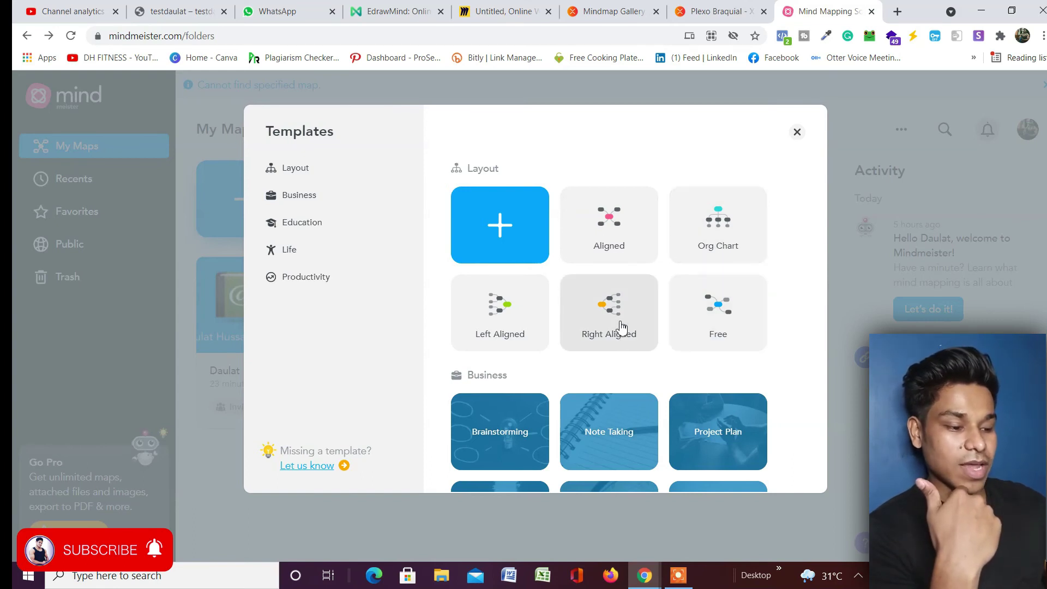
scroll(631, 311, down, 3)
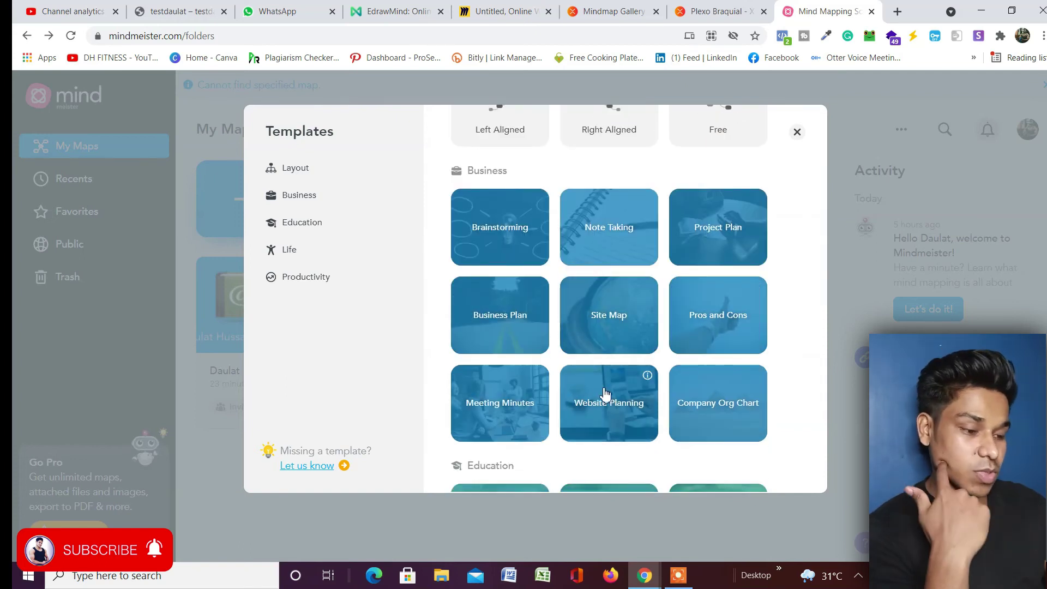
click(606, 326)
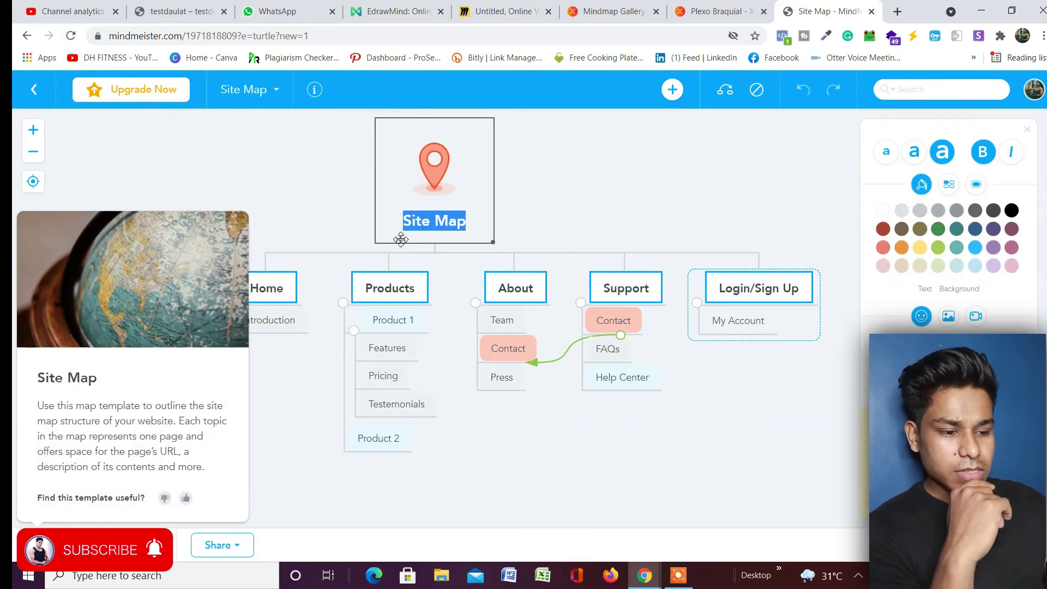
- Dismiss the Site Map template description card
click(294, 453)
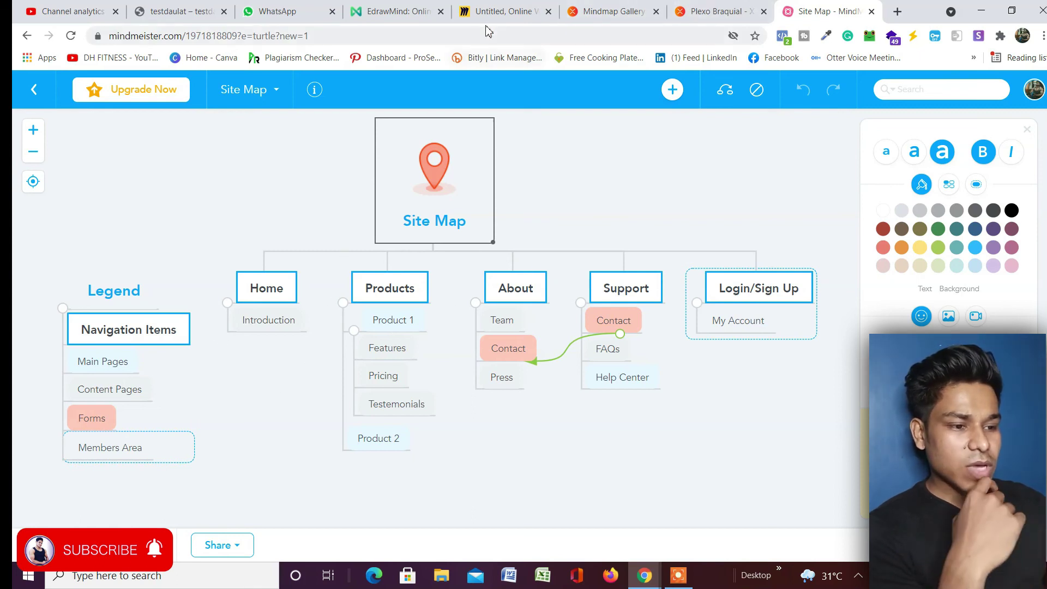
- Return to the Miro retrospective board
click(499, 11)
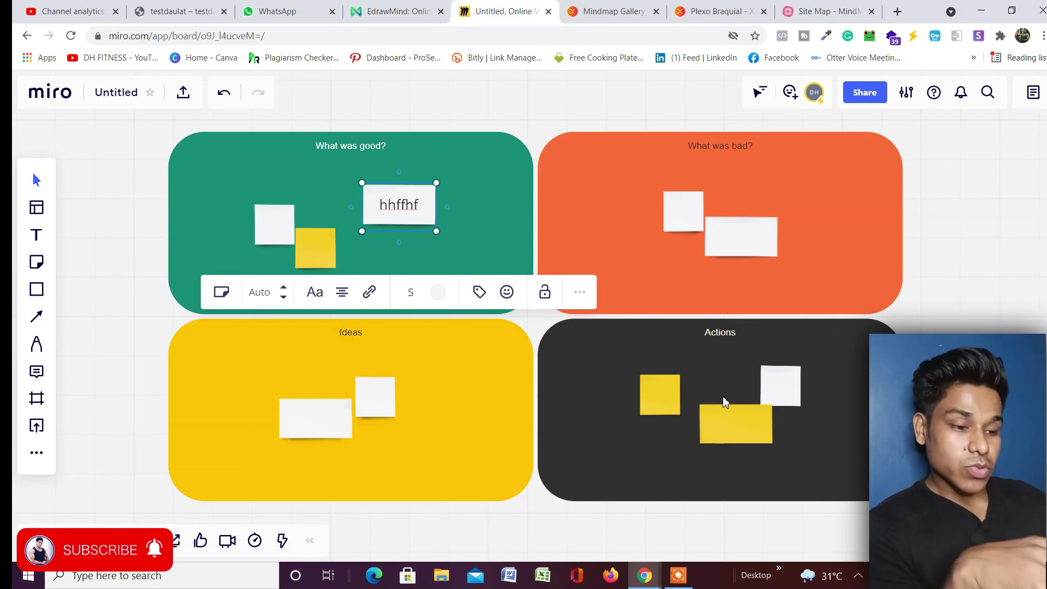
click(995, 314)
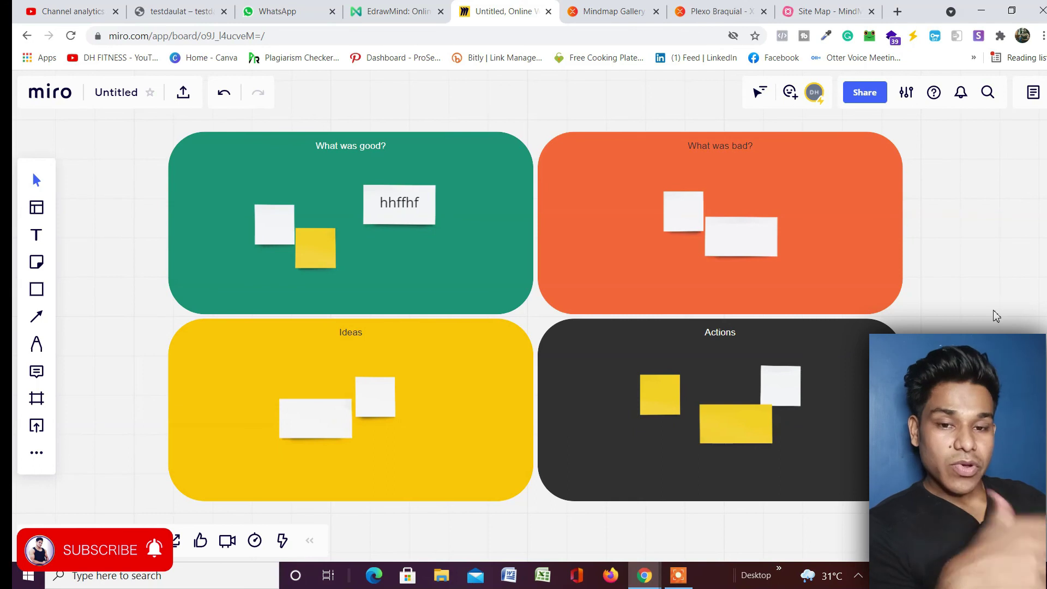